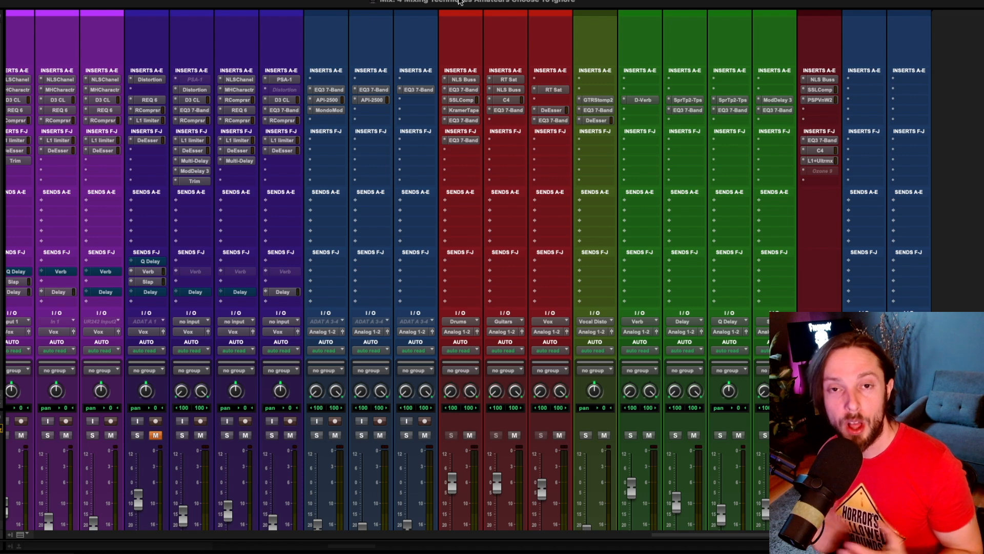
Step: Play the song and look over the mixer channels, their meters and the edit timeline during playback
key("space")
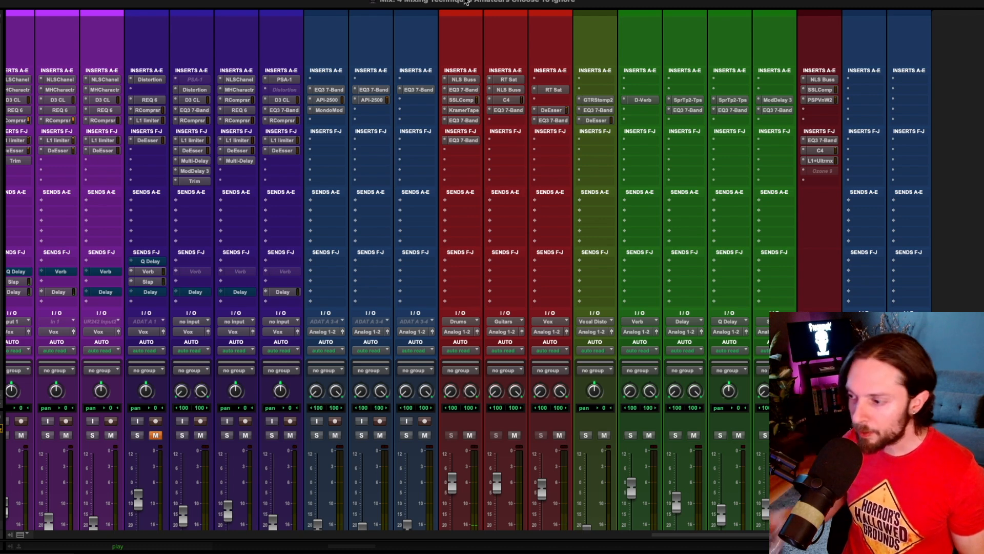
scroll(411, 124, "down", 5)
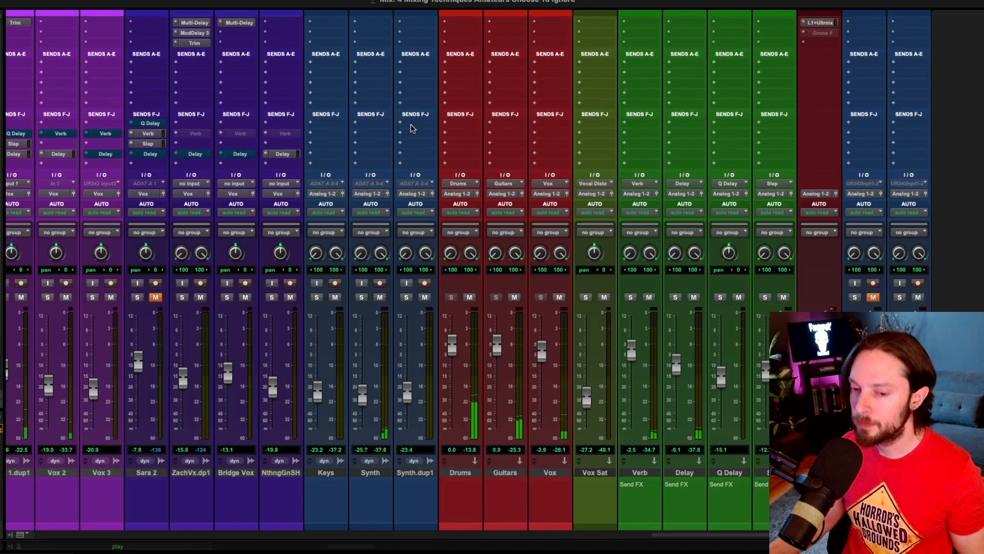
scroll(432, 171, "left", 4)
key("super+equal")
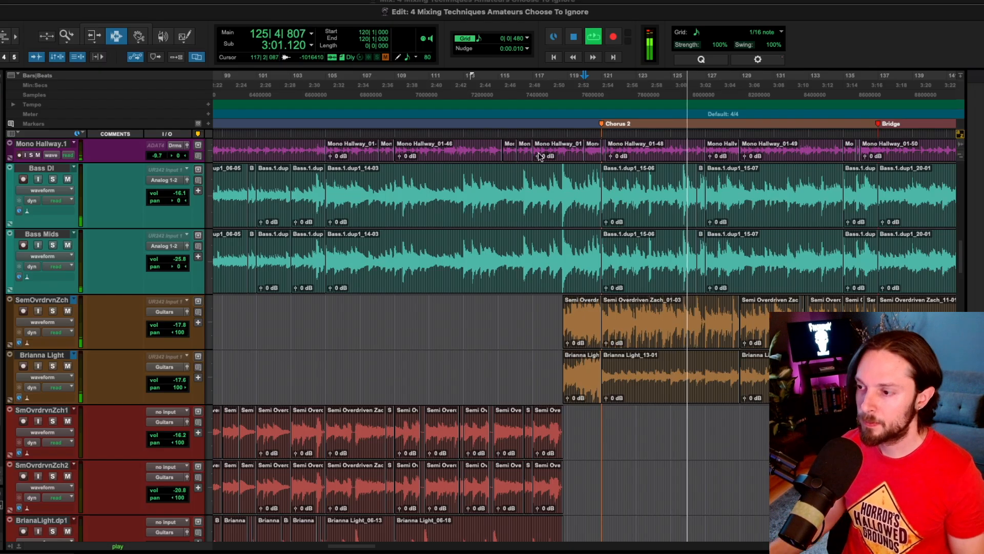
scroll(542, 274, "up", 4)
key("super+equal")
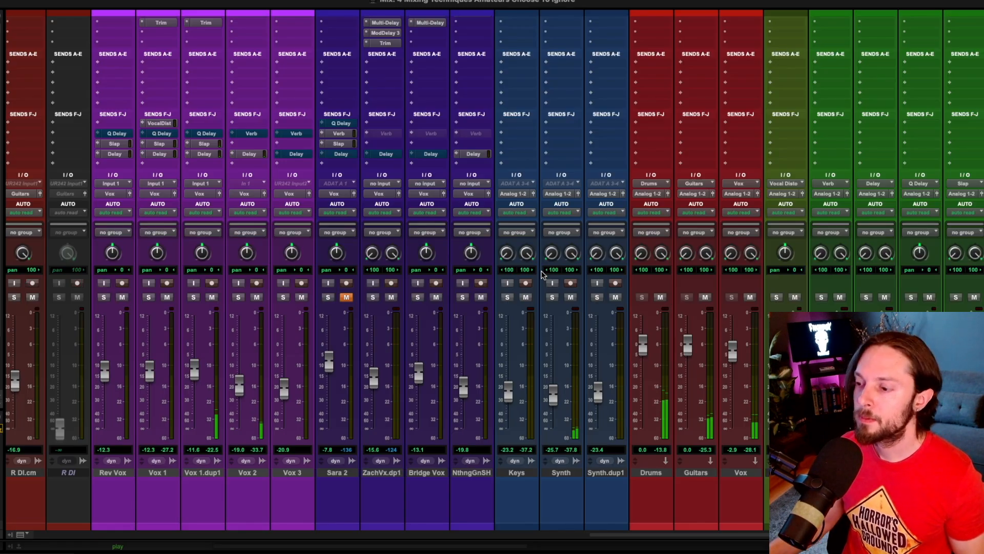
scroll(488, 280, "right", 5)
scroll(471, 215, "up", 5)
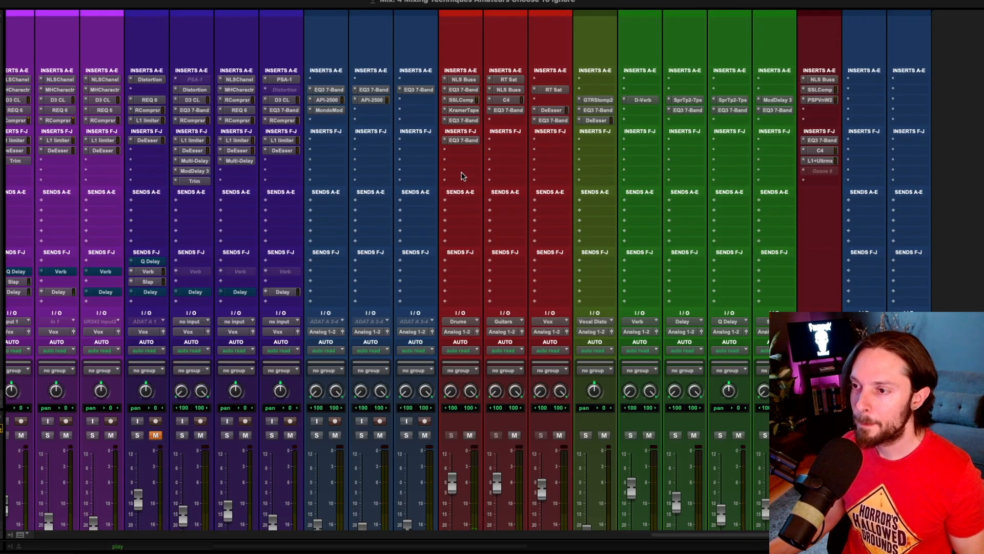
Step: Open the final EQ3 7-Band on both the Drums and Vox buses and arrange the two EQ windows side by side
left_click(467, 140)
scroll(602, 199, "down", 5)
scroll(601, 199, "left", 5)
scroll(602, 199, "right", 5)
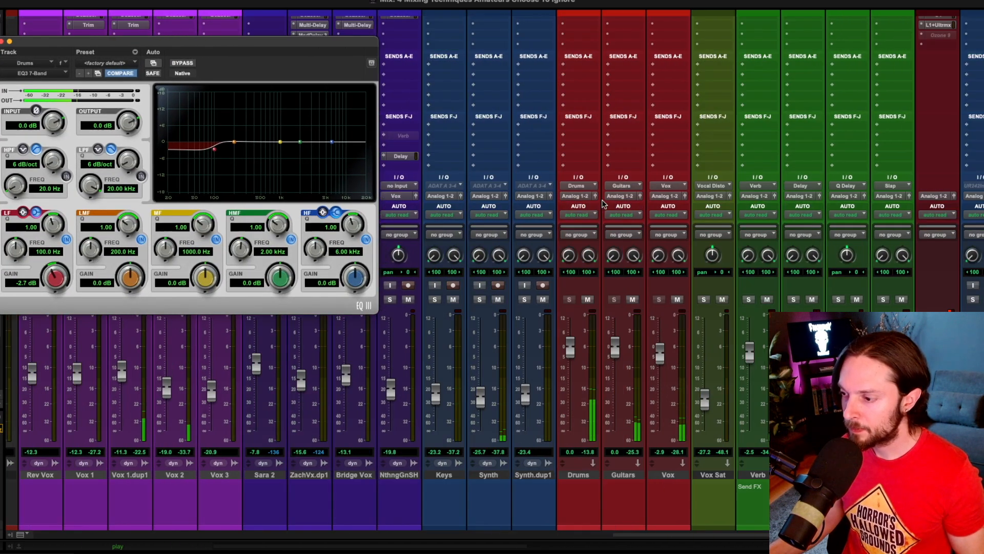
scroll(652, 206, "up", 5)
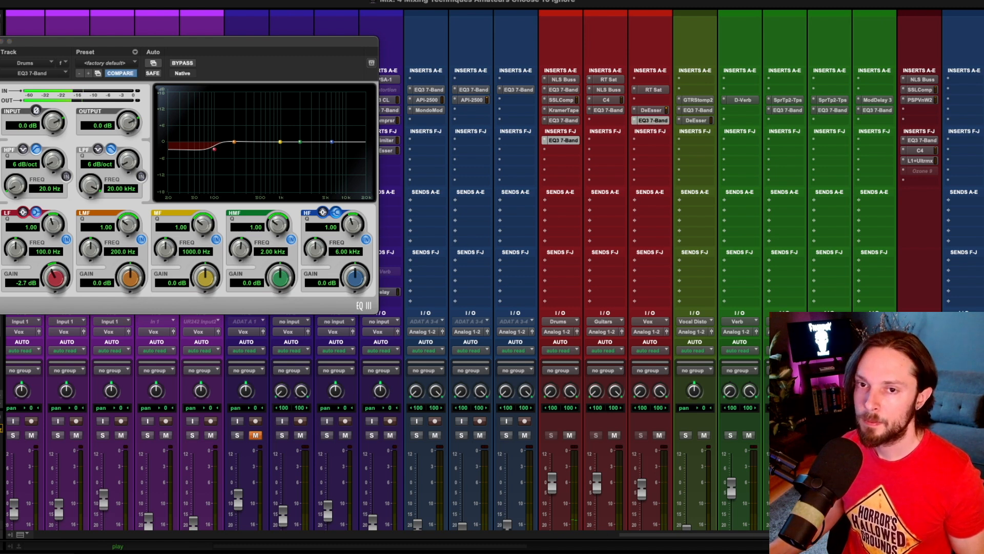
left_click(652, 120)
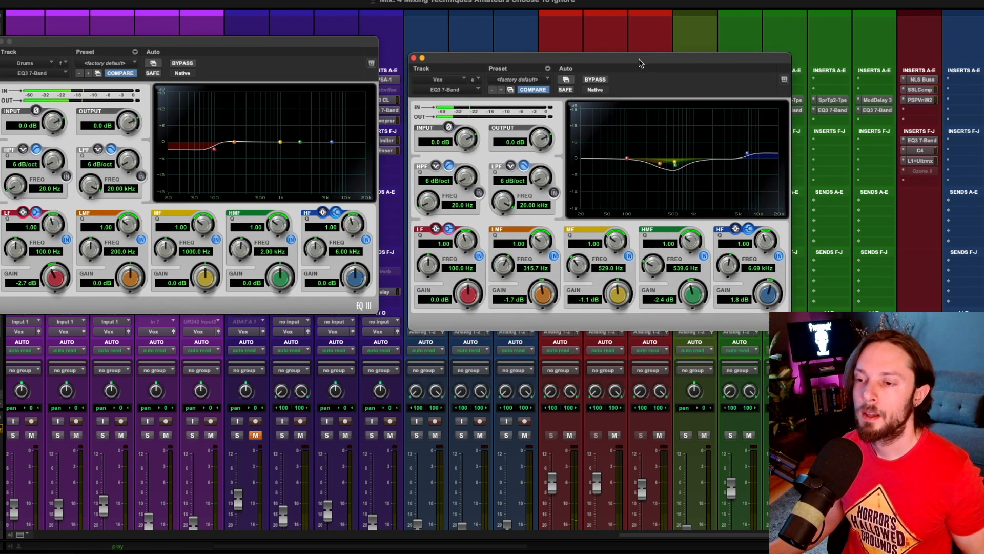
left_click_drag(272, 49, 281, 63)
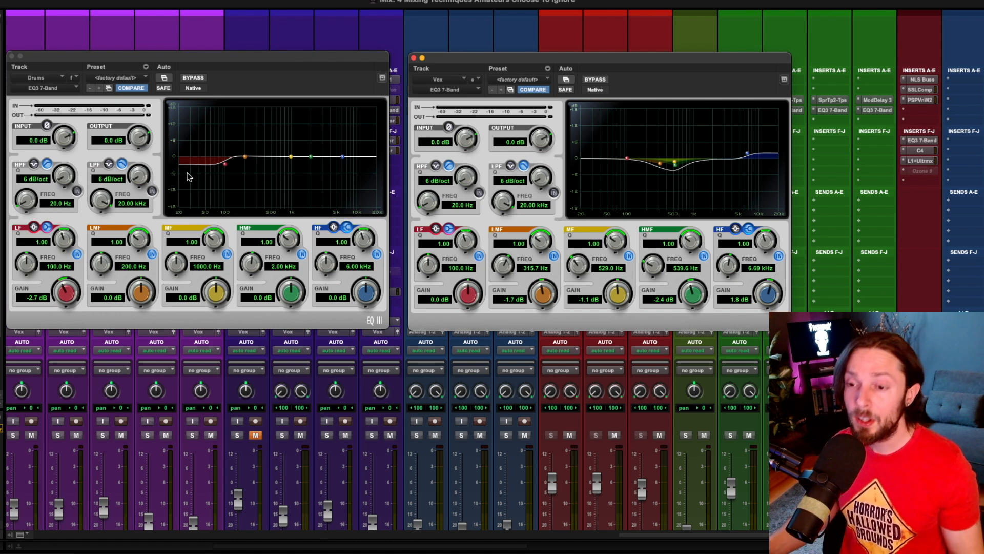
Step: Set the Drums EQ's low-band gain to -3.0 dB, and disable that band and the Vox EQ's high band
left_click_drag(76, 296, 47, 317)
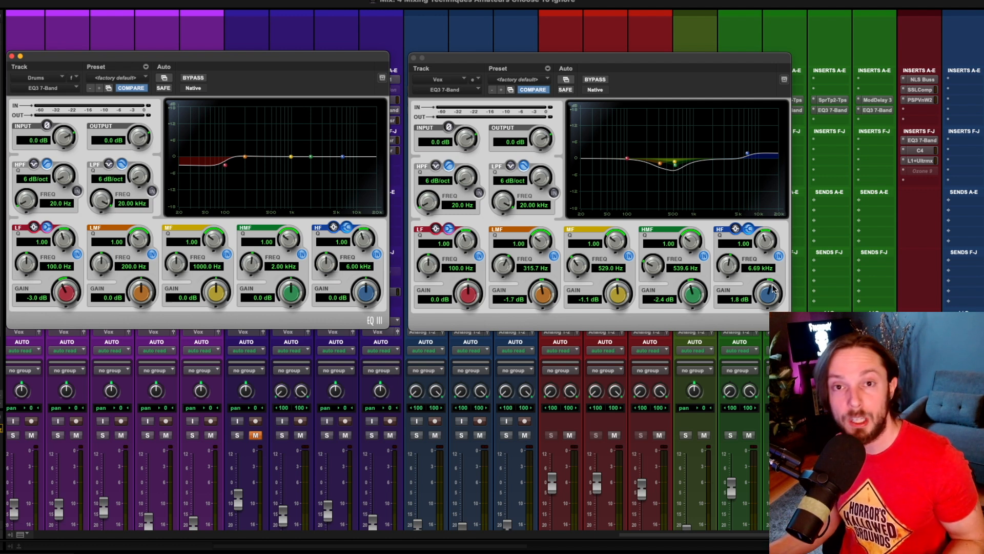
left_click(77, 254)
left_click(779, 255)
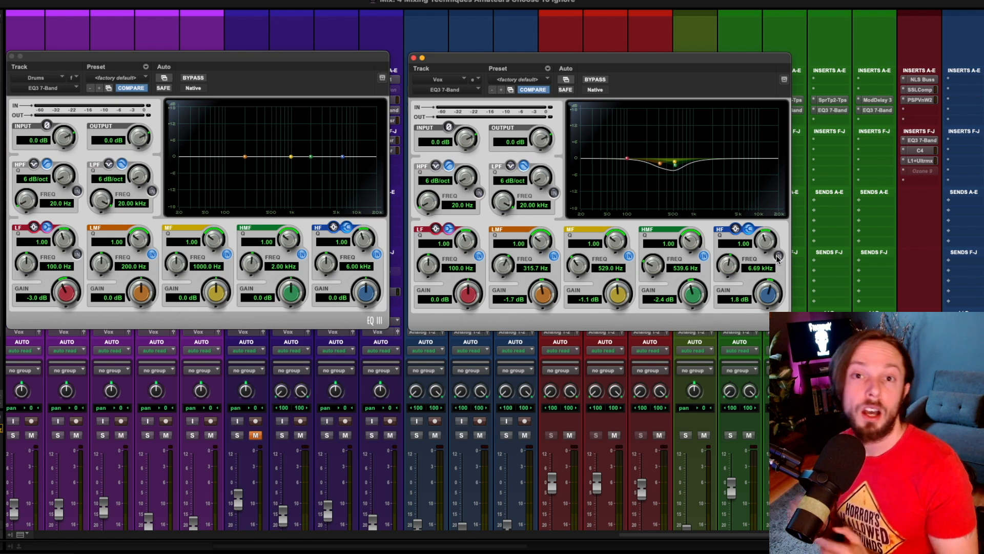
Step: Play the song while toggling the Drums EQ's low band, leaving it enabled, and re-enable the Vox EQ's high band
key("space")
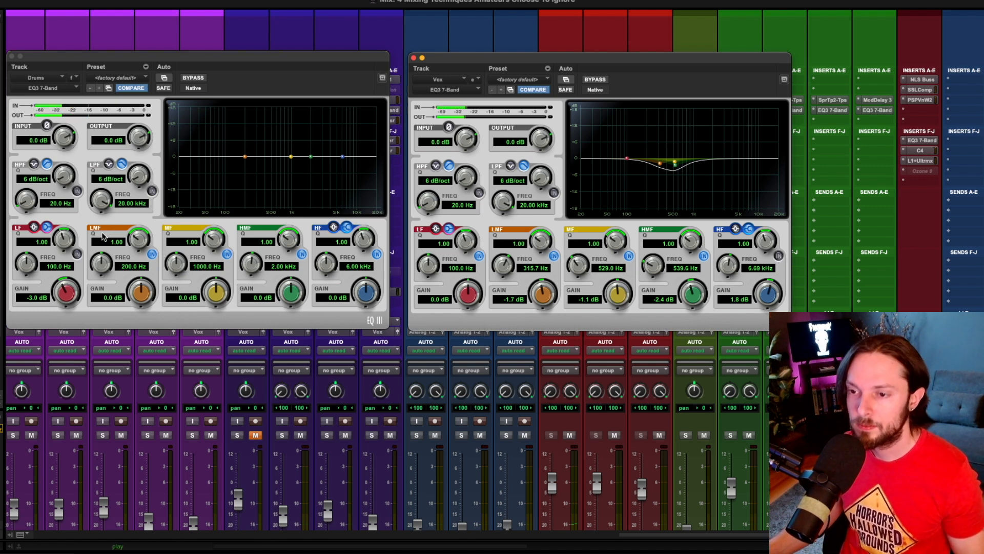
left_click(78, 254)
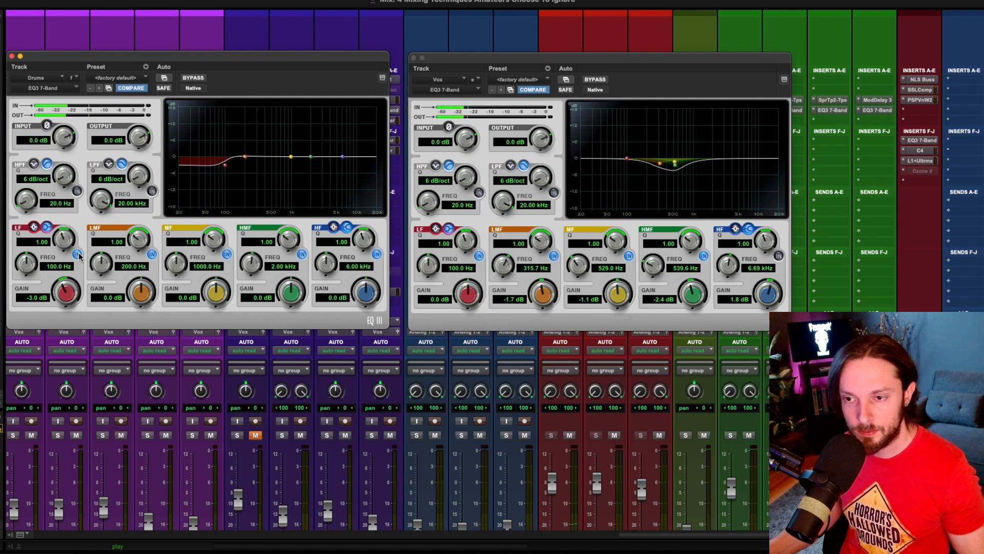
left_click(78, 255)
left_click(78, 254)
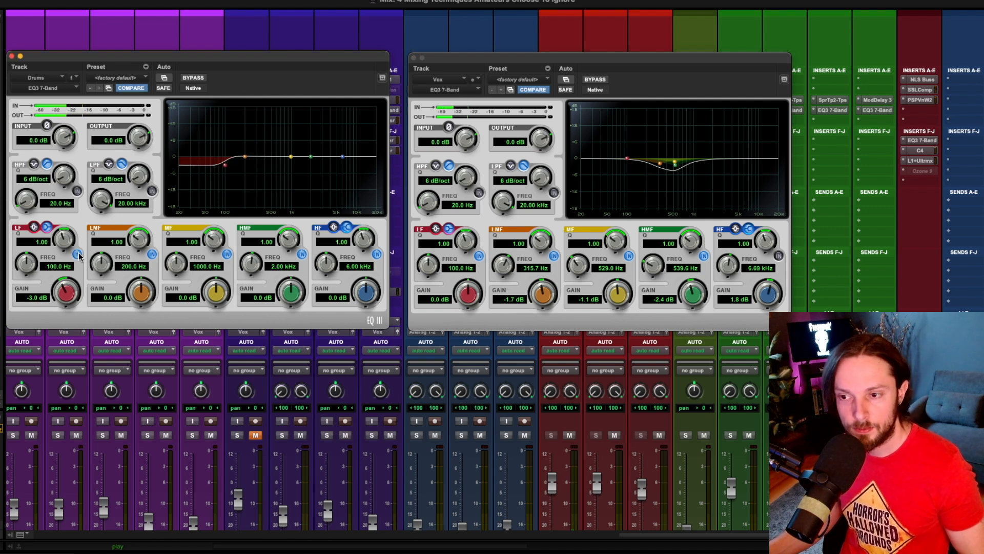
left_click(779, 255)
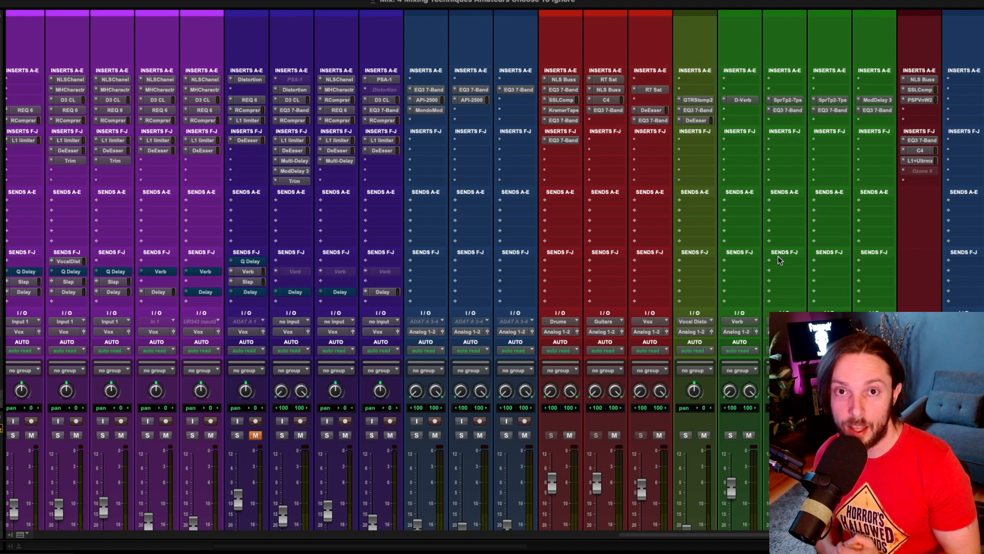
Step: Open the NLS Channel plug-in on the kick trigger track and move its window over the drum channels
scroll(619, 281, "down", 5)
scroll(619, 281, "left", 20)
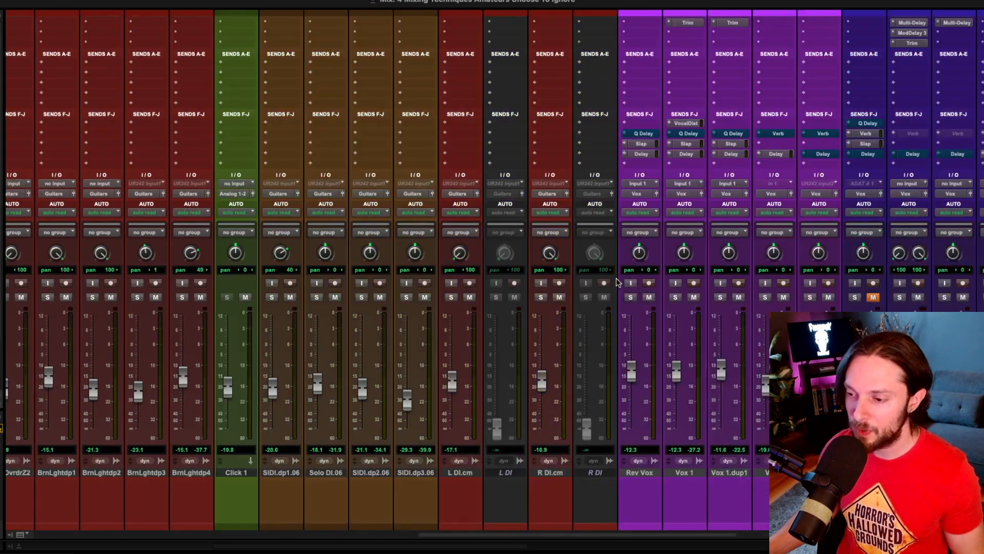
scroll(543, 230, "up", 5)
left_click(312, 80)
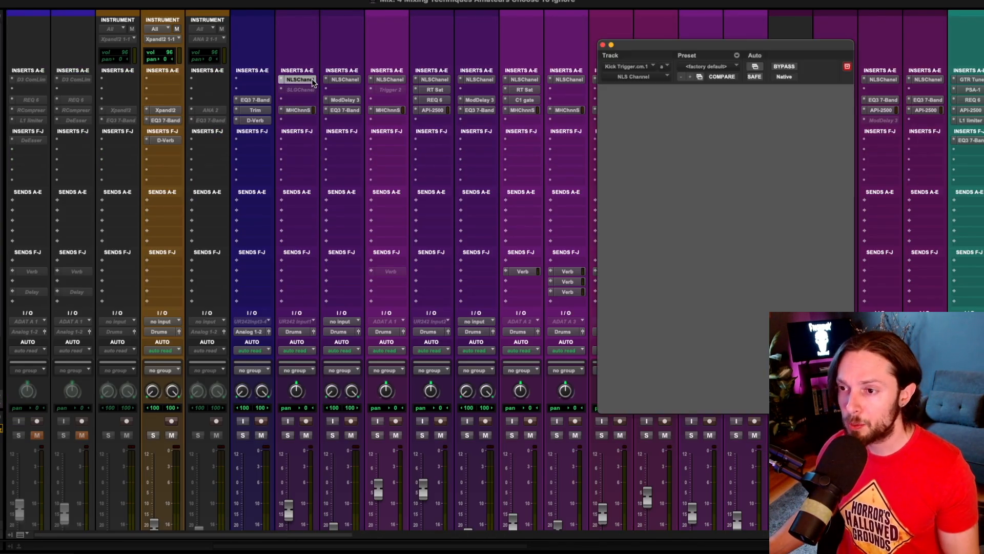
left_click_drag(684, 46, 379, 50)
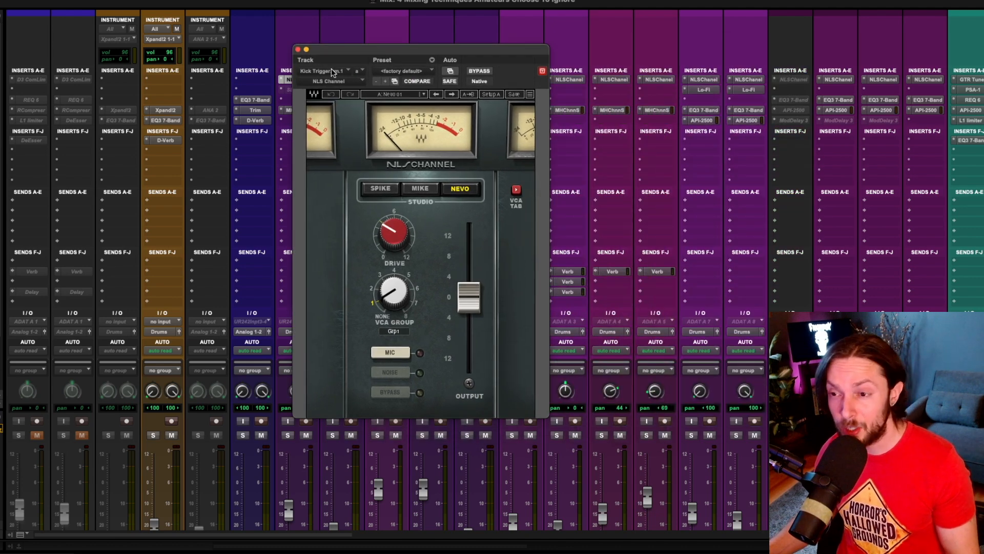
Step: View the NLS Buss and Kramer Master Tape plug-ins on the Drums bus, closing each one
scroll(410, 163, "right", 15)
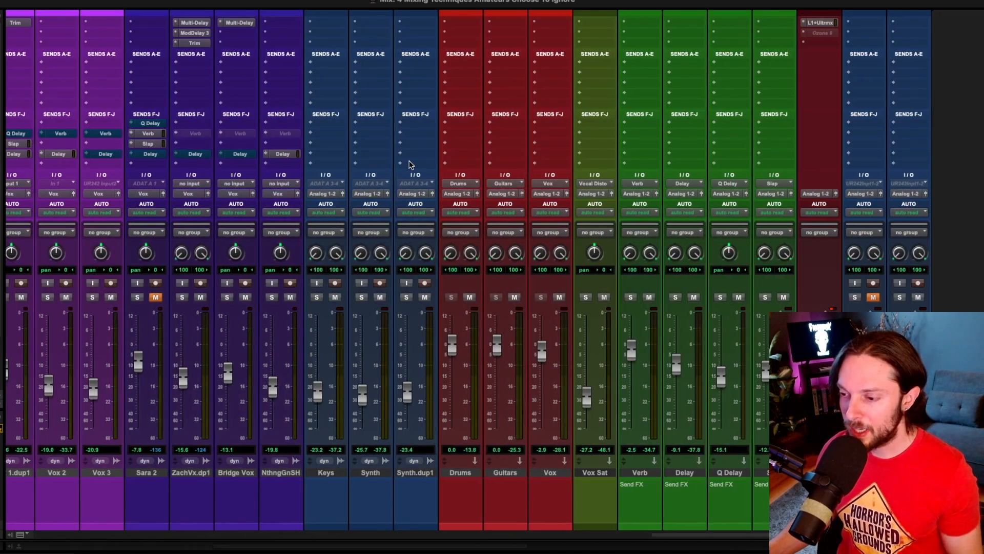
scroll(410, 163, "up", 5)
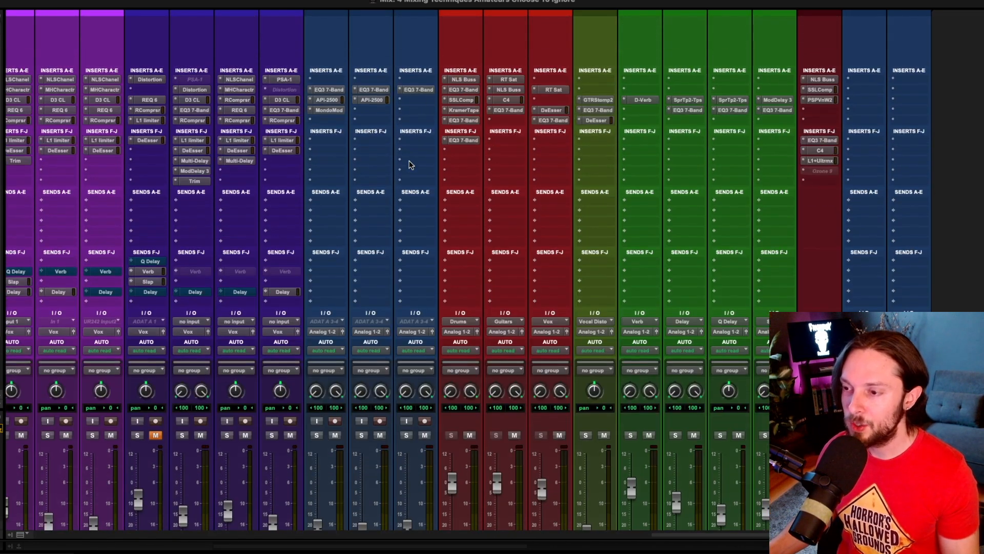
left_click(460, 79)
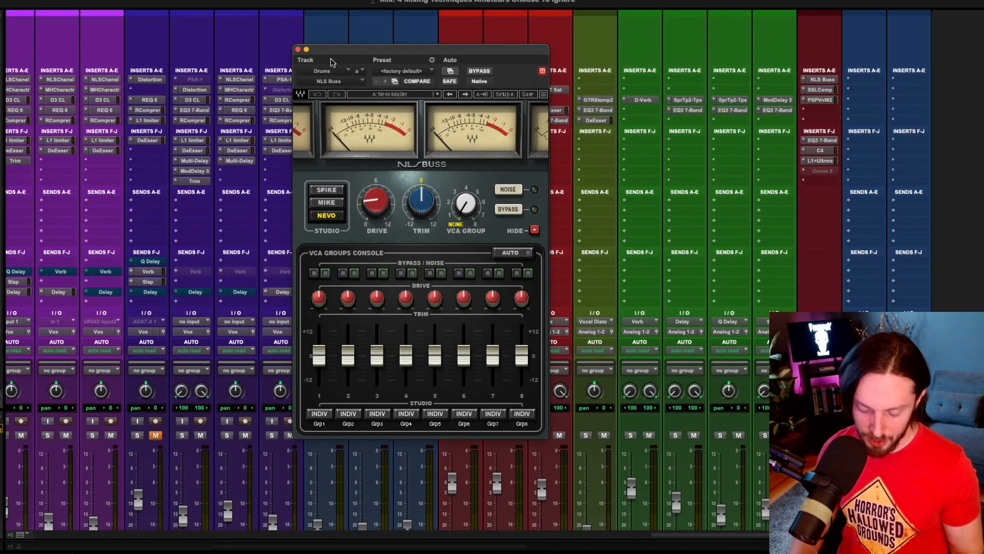
key("super+w")
left_click(463, 109)
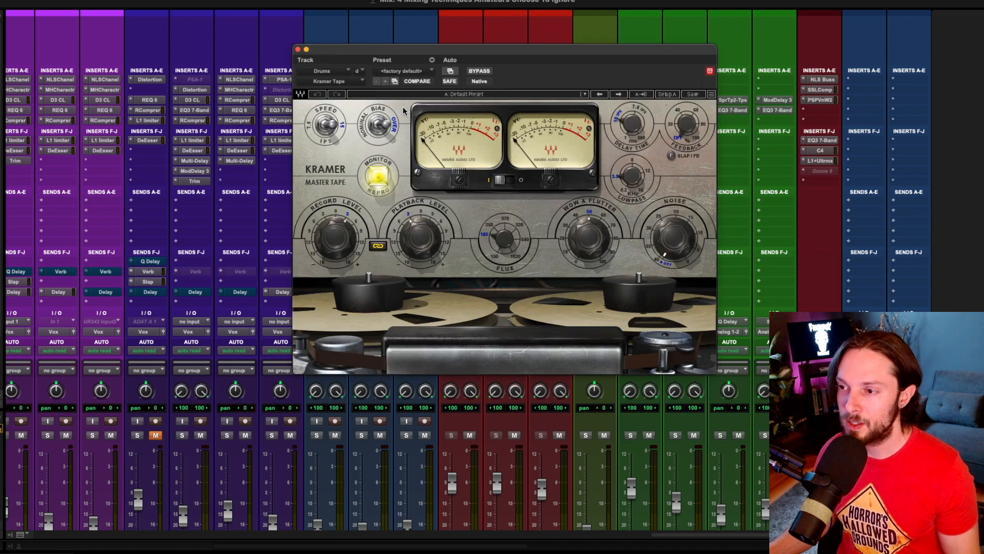
left_click(297, 49)
Step: View PSP VintageWarmer2 on the master track and Reel Tape Saturation on the Vox bus, closing each one
left_click(821, 100)
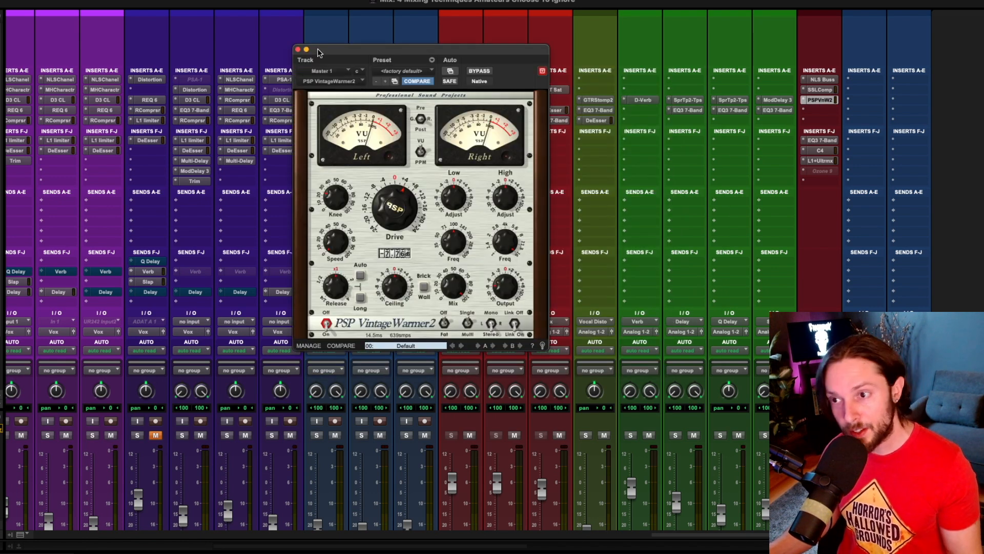
left_click(299, 49)
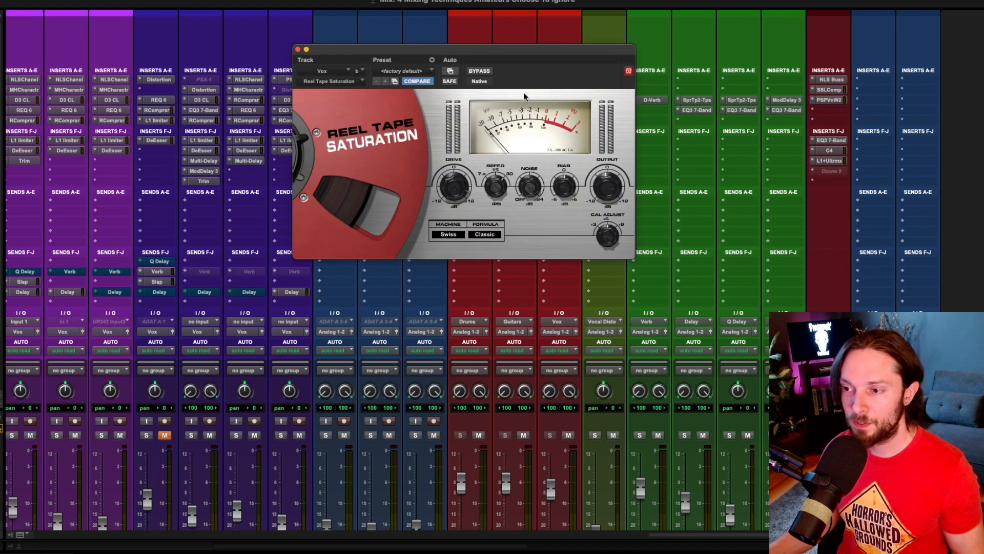
left_click(297, 49)
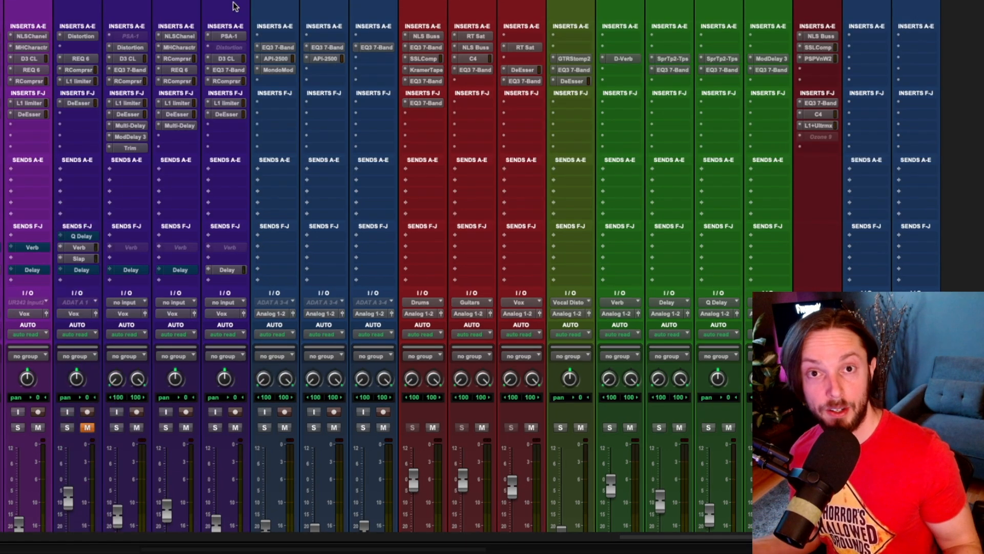
Step: Examine the panning of the drum, bass, guitar and vocal channels across the whole mixer
scroll(343, 169, "down", 3)
scroll(342, 177, "left", 10)
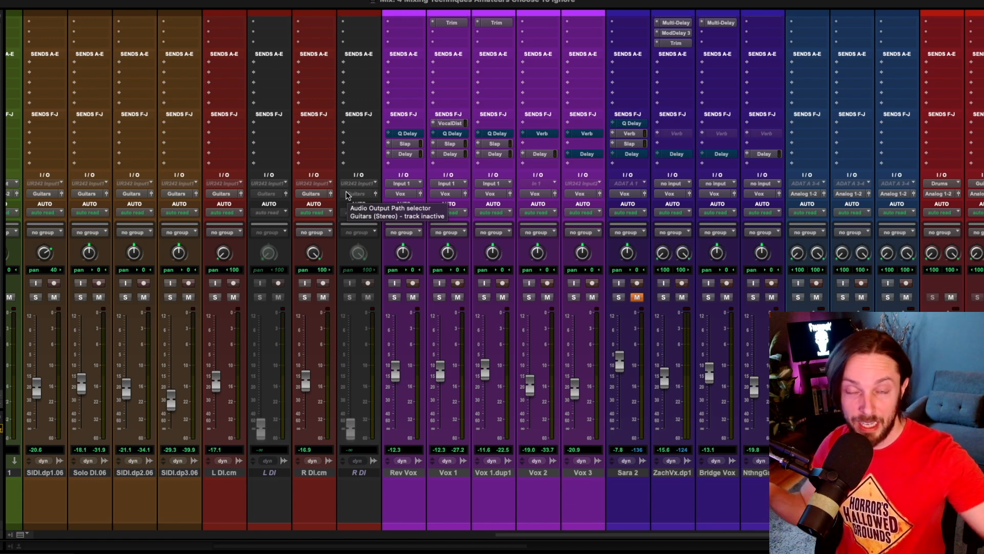
scroll(463, 262, "left", 15)
scroll(462, 262, "left", 4)
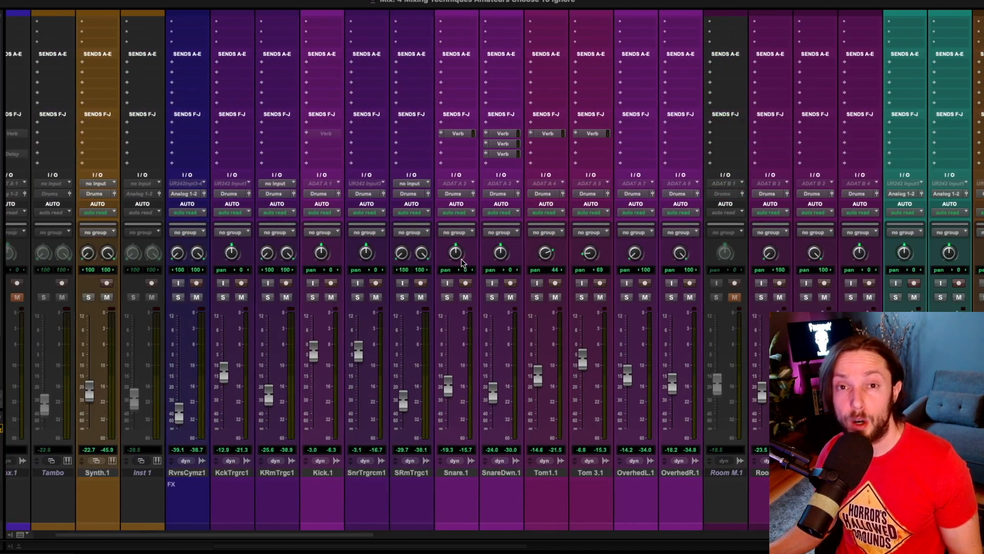
scroll(463, 262, "right", 4)
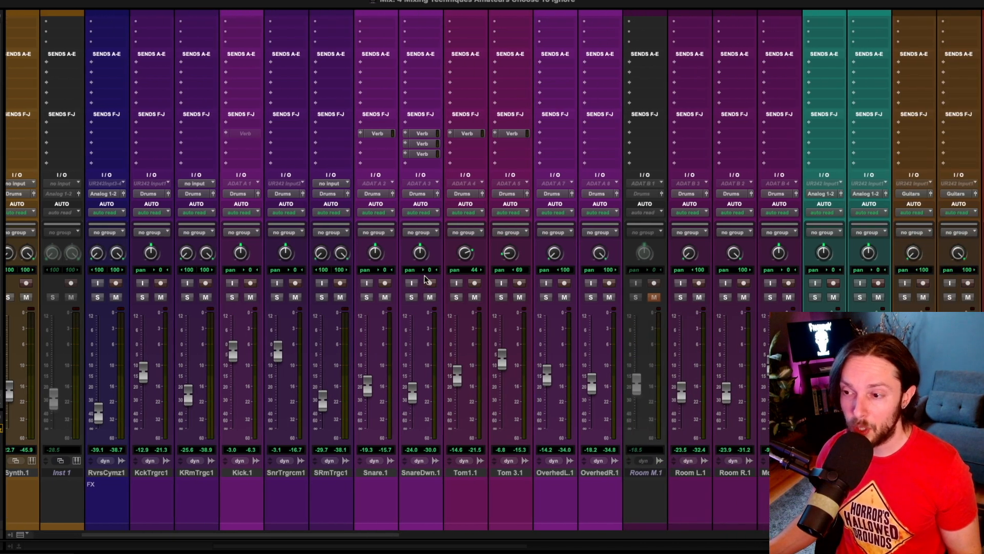
scroll(300, 335, "right", 2)
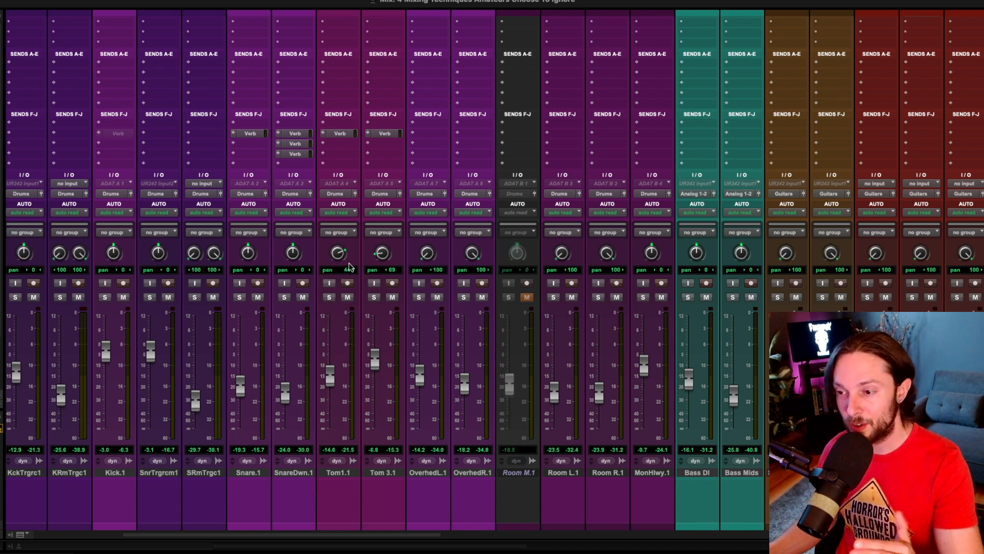
scroll(458, 229, "right", 1)
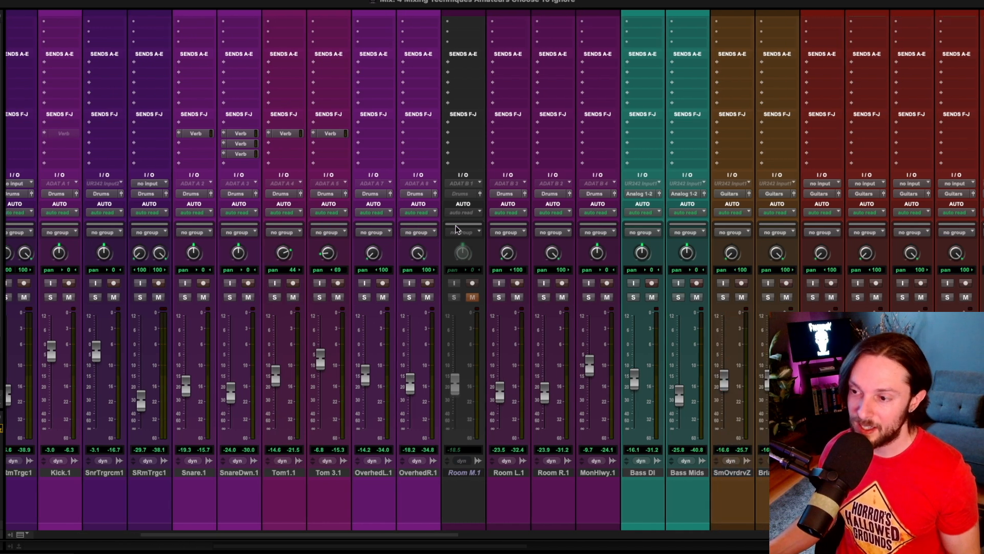
scroll(389, 263, "right", 6)
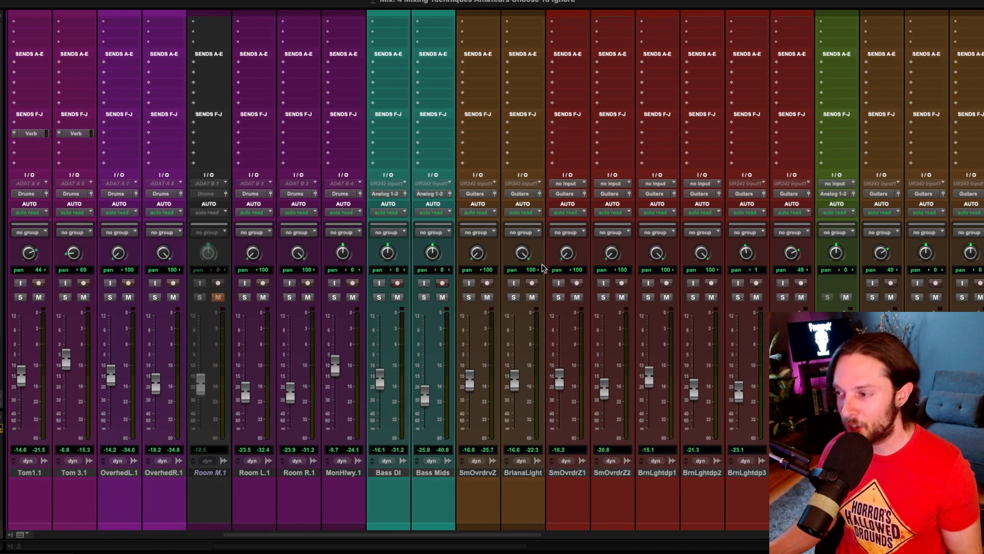
scroll(522, 267, "right", 17)
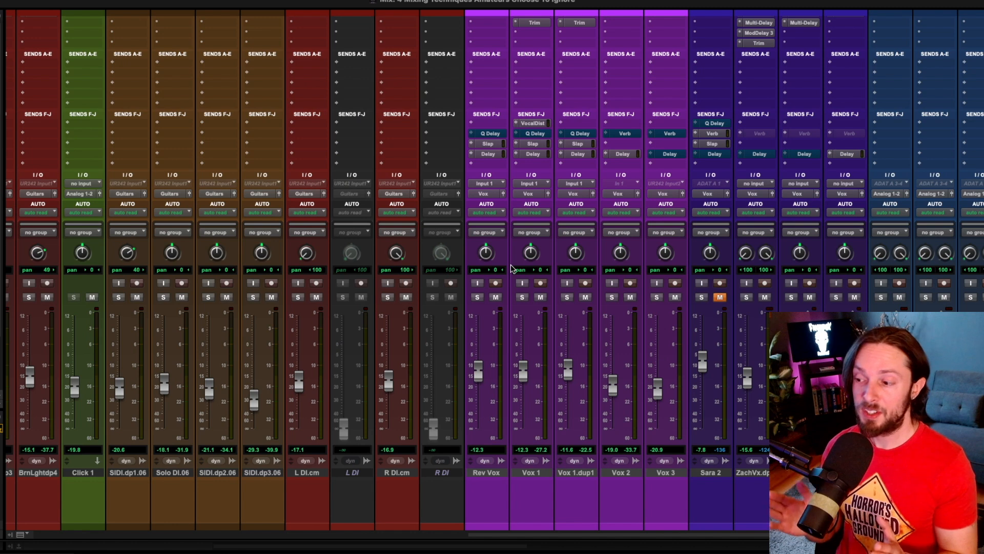
scroll(511, 267, "right", 6)
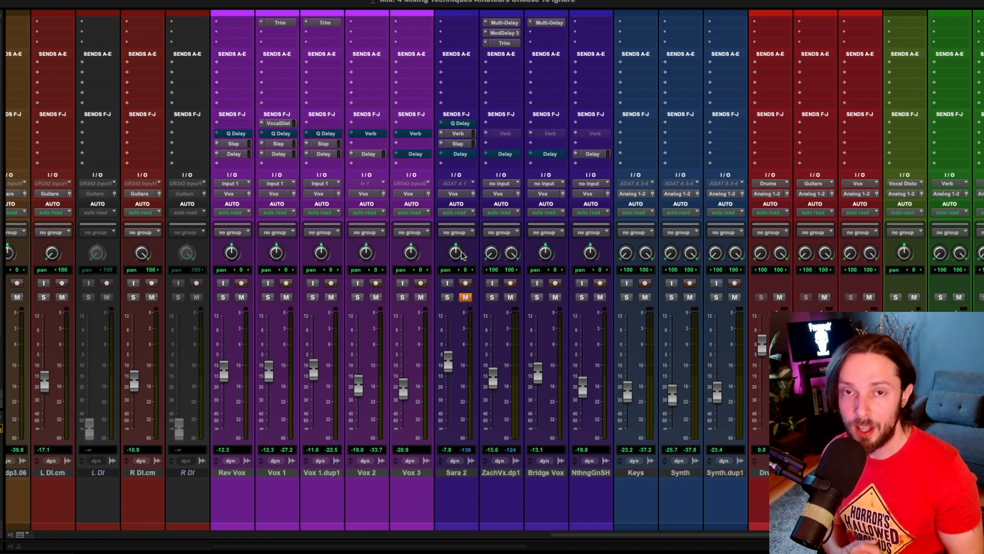
Step: Switch to the Edit window, place the playback position at 147|1|480 just before the Solo marker, and play
key("super+equal")
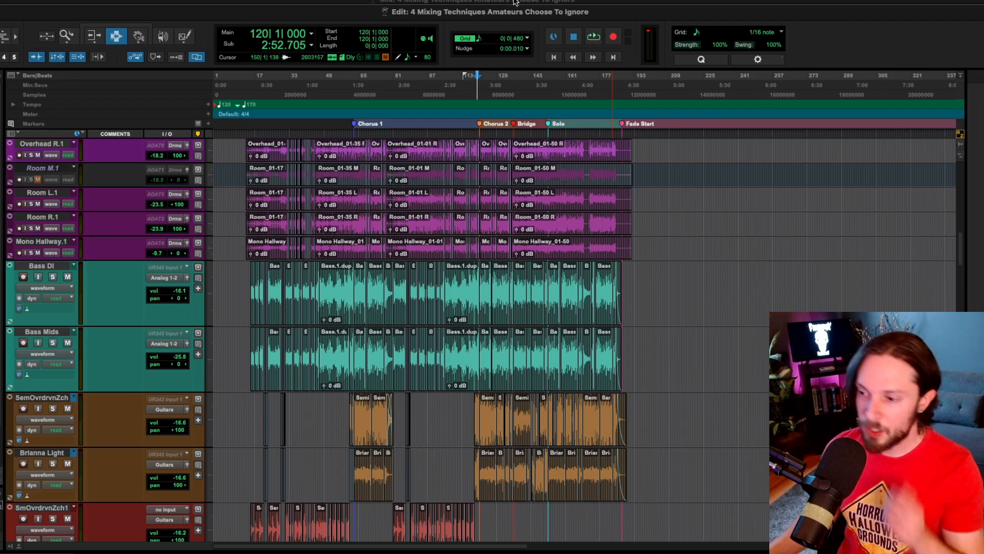
scroll(513, 210, "down", 10)
scroll(497, 211, "down", 10)
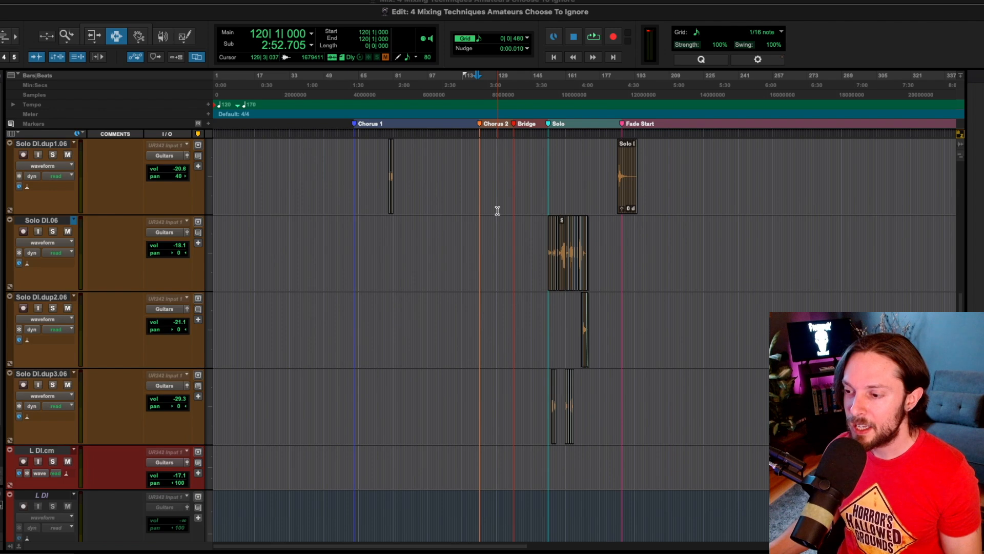
scroll(512, 246, "up", 5)
left_click(536, 300)
key("space")
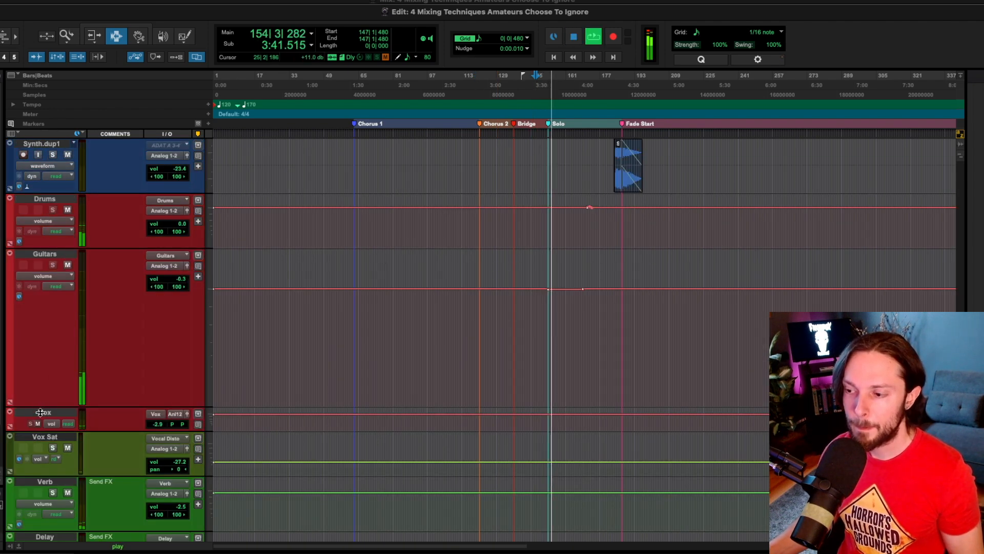
Step: Bring up the Guitars bus volume automation, place the playback position at 158|2|000 in the Solo section and zoom in on it
left_click_drag(41, 405, 36, 422)
left_click_drag(54, 256, 67, 232)
scroll(67, 237, "up", 20)
scroll(67, 237, "up", 10)
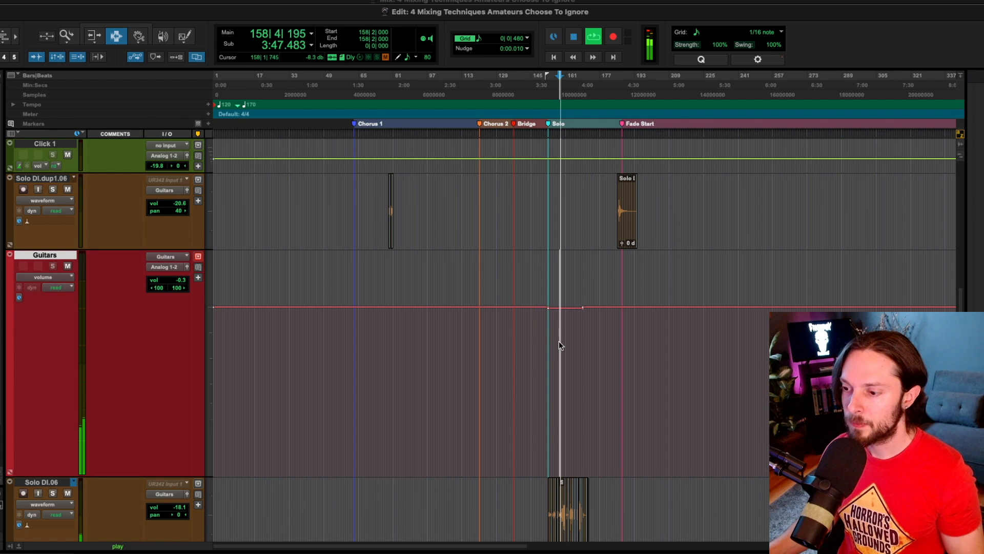
left_click(559, 342)
key("t")
key("t")
key("t")
scroll(564, 326, "down", 5)
scroll(566, 325, "up", 5)
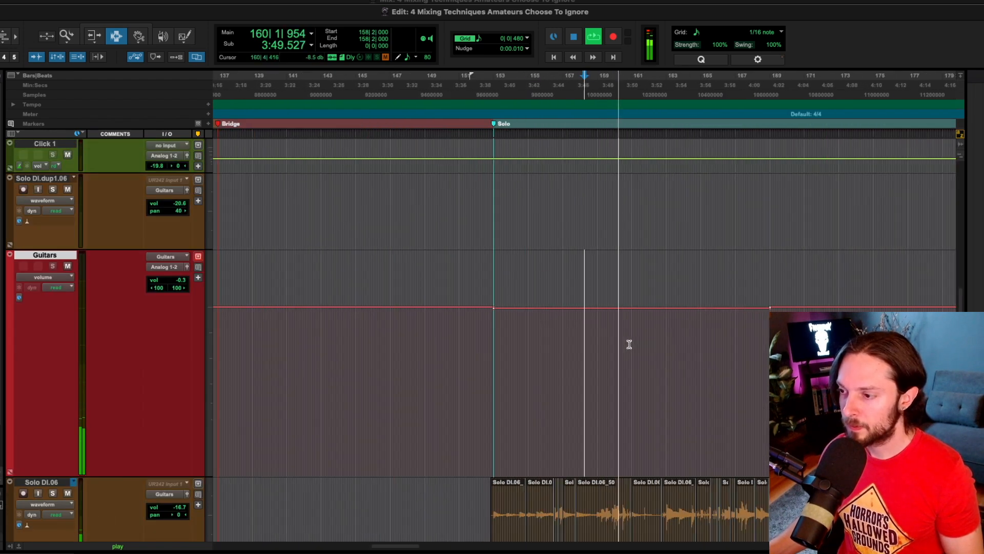
Step: View the Solo DI.06 clips below the Guitars bus during playback, place the playback position at 165|1|000 and stop
scroll(626, 343, "right", 4)
scroll(618, 340, "down", 1)
scroll(584, 332, "right", 1)
left_click(52, 448)
scroll(51, 449, "down", 1)
scroll(52, 449, "up", 1)
left_click_drag(43, 517, 42, 539)
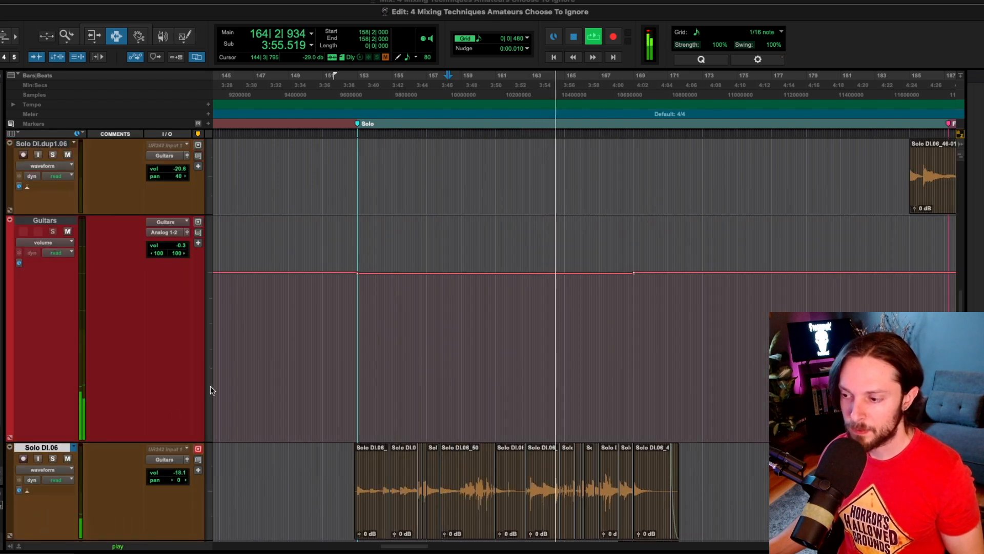
left_click(565, 385)
key("space")
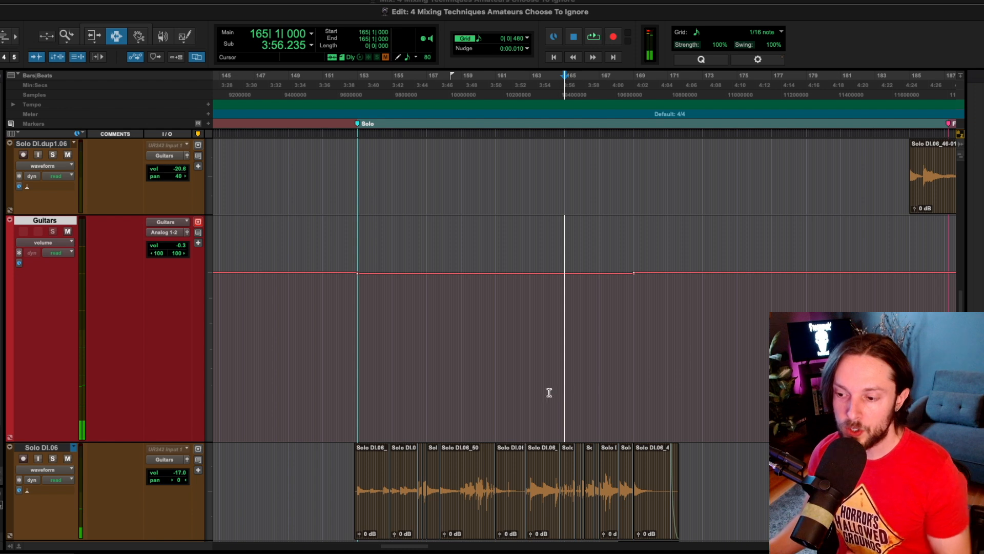
Step: Point out the Guitars bus volume automation before and during the solo, placing the playback position around 155|1|480
scroll(389, 333, "down", 2)
scroll(383, 326, "up", 1)
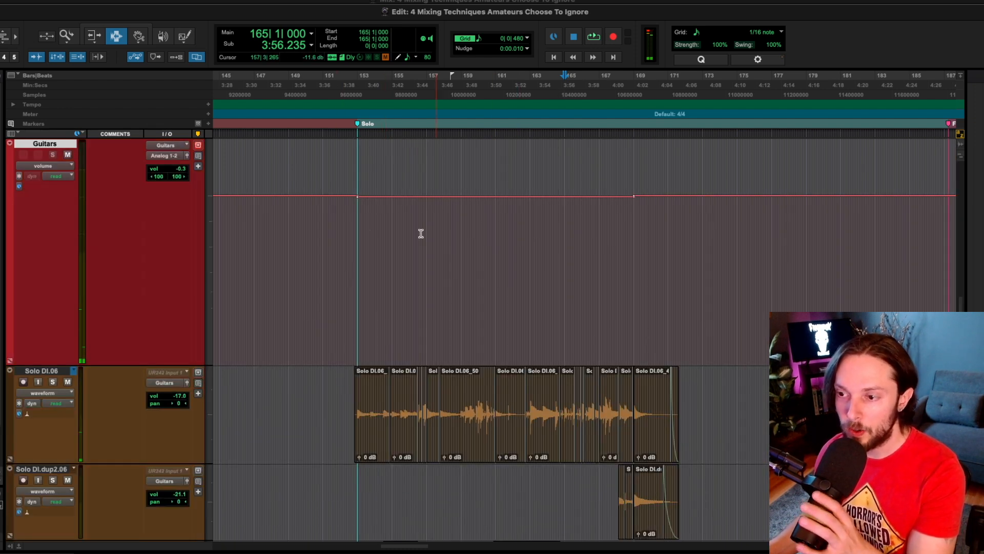
left_click(395, 223)
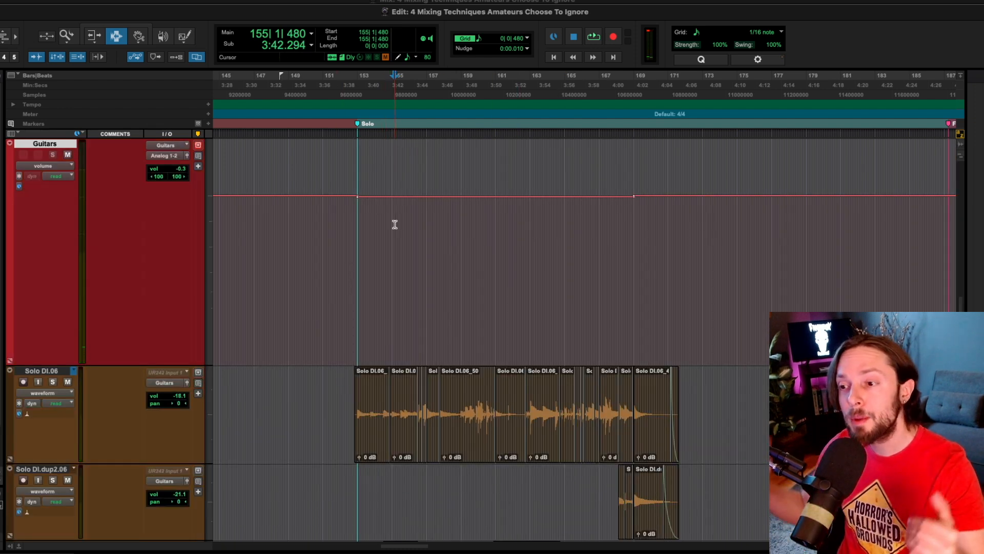
left_click(329, 190)
left_click(394, 202)
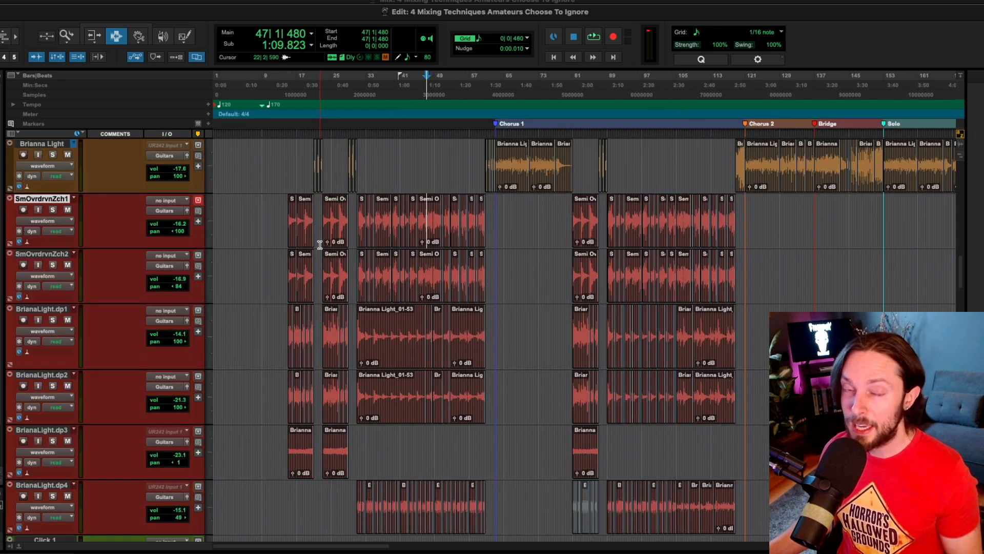
Step: Examine the bass and rhythm guitar tracks before Chorus 1, placing the playback position at 11|3|480 on SmOvrdrvnZch1
scroll(496, 219, "down", 3)
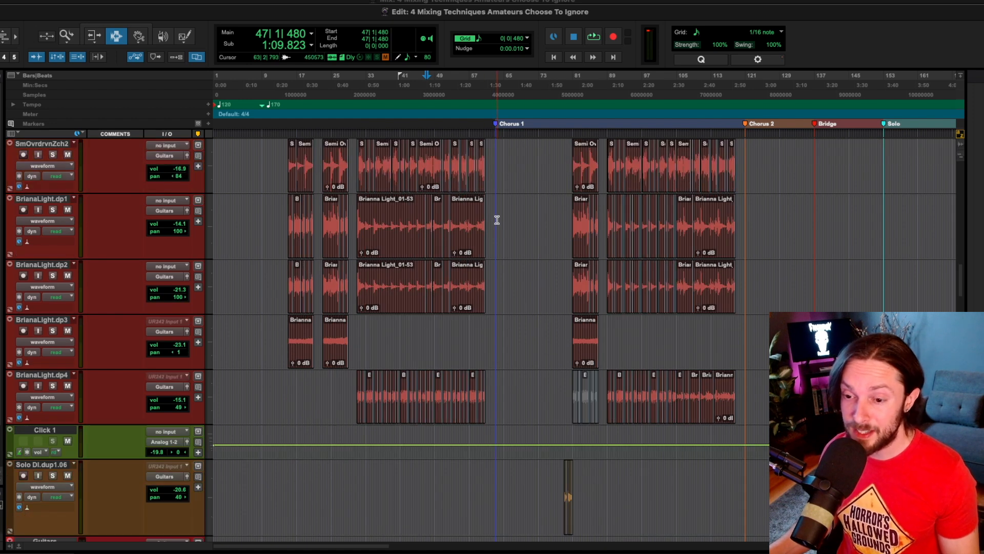
scroll(533, 228, "up", 5)
left_click(272, 268)
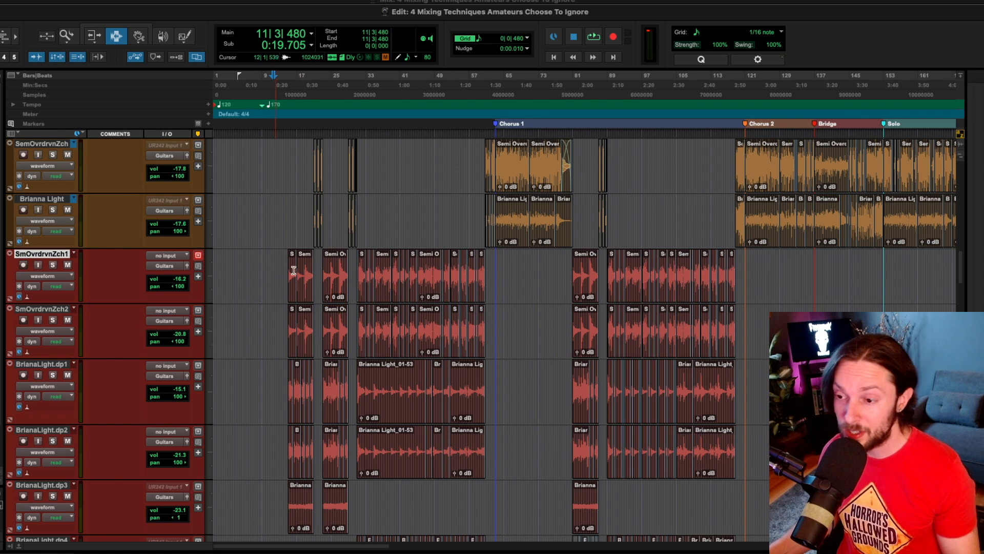
scroll(382, 293, "up", 2)
scroll(458, 307, "right", 2)
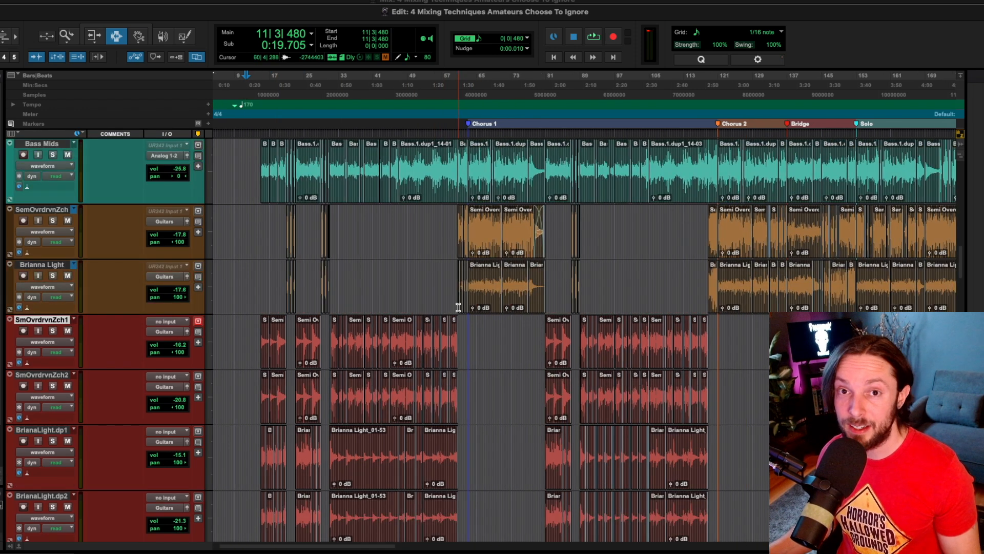
scroll(458, 307, "down", 3)
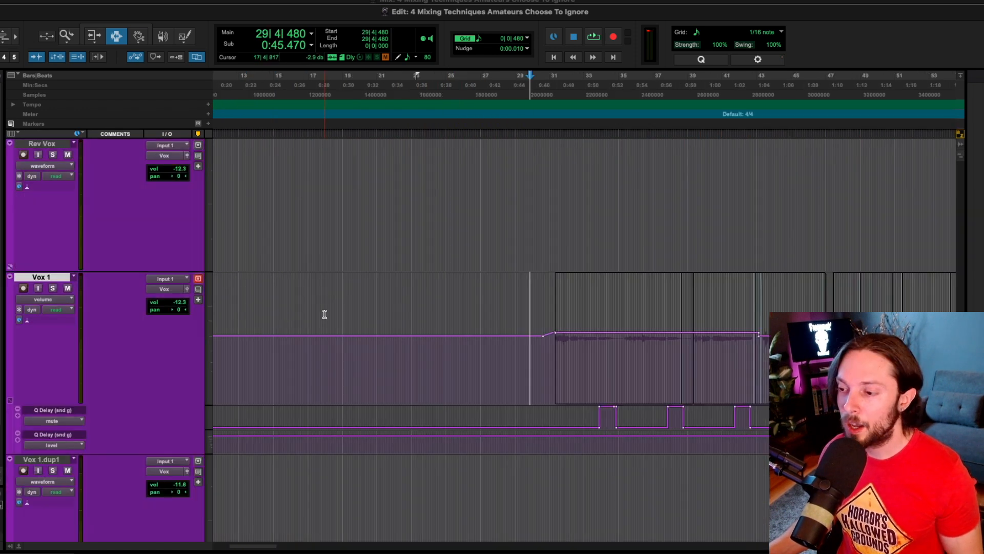
scroll(324, 314, "right", 5)
scroll(325, 314, "left", 1)
scroll(325, 314, "right", 3)
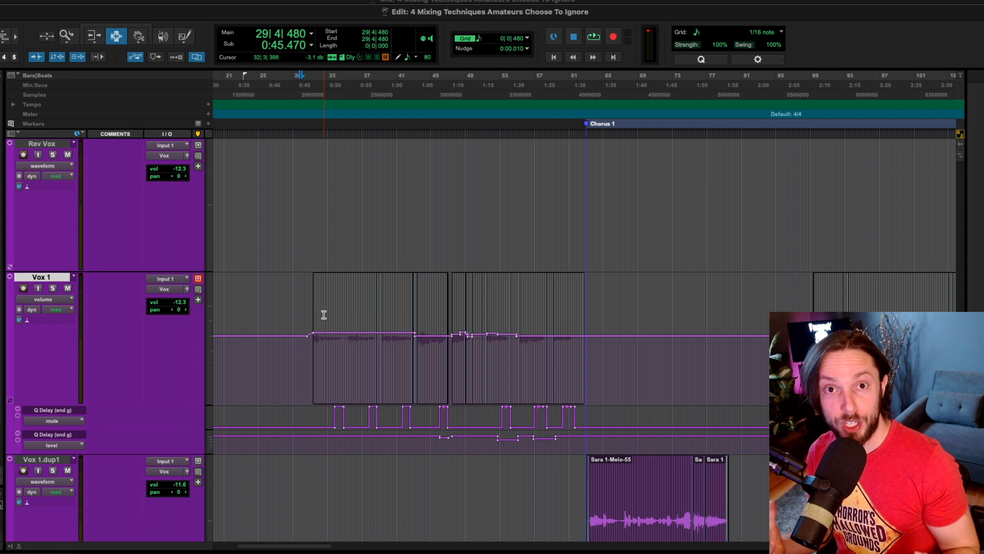
Step: Select the Vox 1 volume automation from 36|1|480 to 53|2|480 and zoom in on that verse passage
left_click(541, 321)
key("r")
key("t")
key("t")
key("r")
left_click_drag(370, 317, 395, 318)
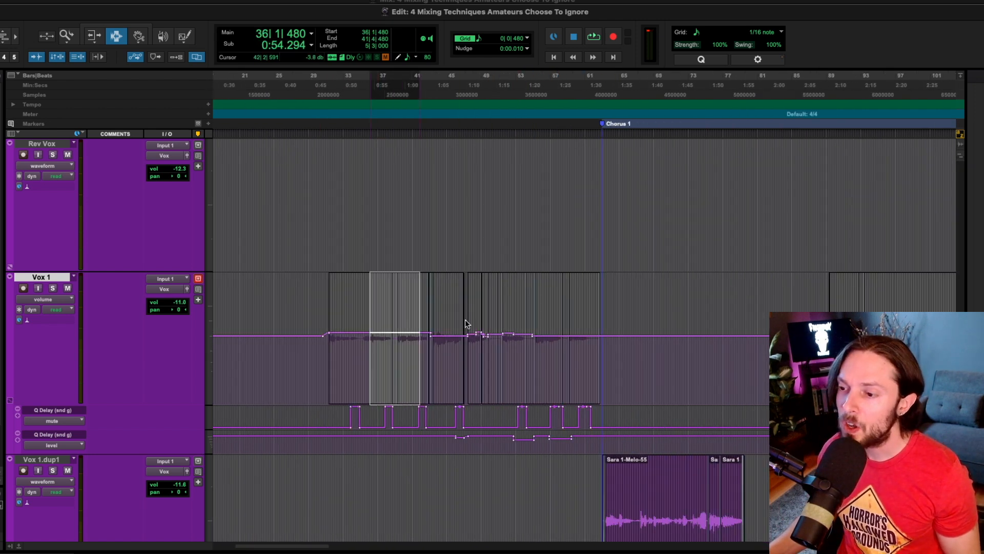
left_click(517, 329, "shift")
key("t")
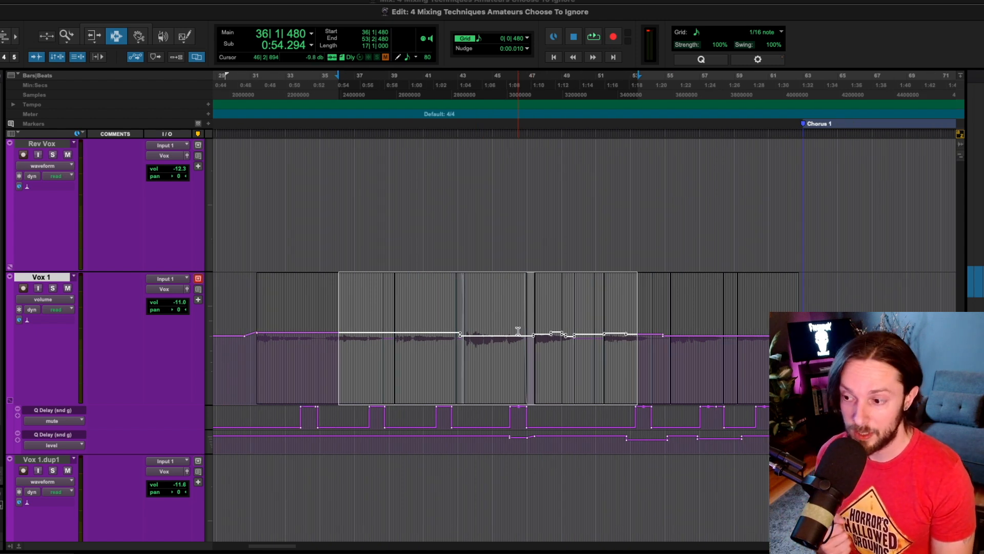
Step: Play the Vox 1 verse passage from 42|3|480
left_click(465, 313)
left_click(452, 313)
key("space")
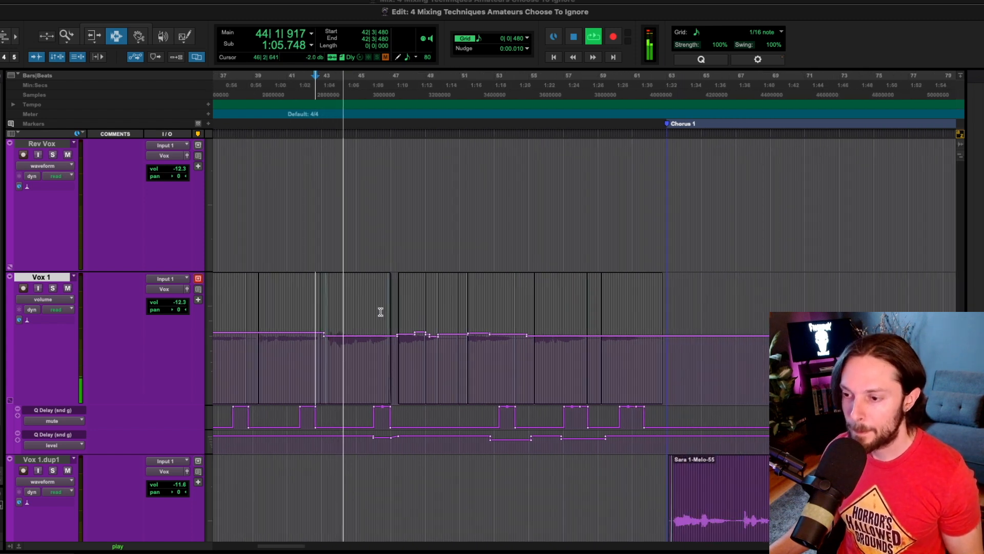
Step: Place the playback position at 48|1|480, listen to Vox 1 along its volume automation and stop playback
left_click(411, 315)
key("t")
key("t")
key("r")
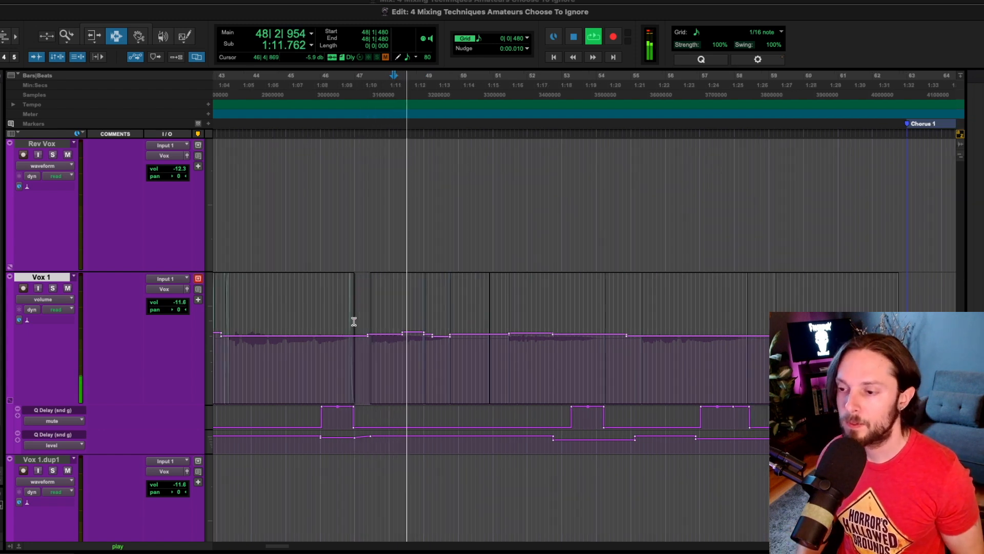
scroll(354, 321, "right", 1)
key("r")
scroll(413, 325, "right", 1)
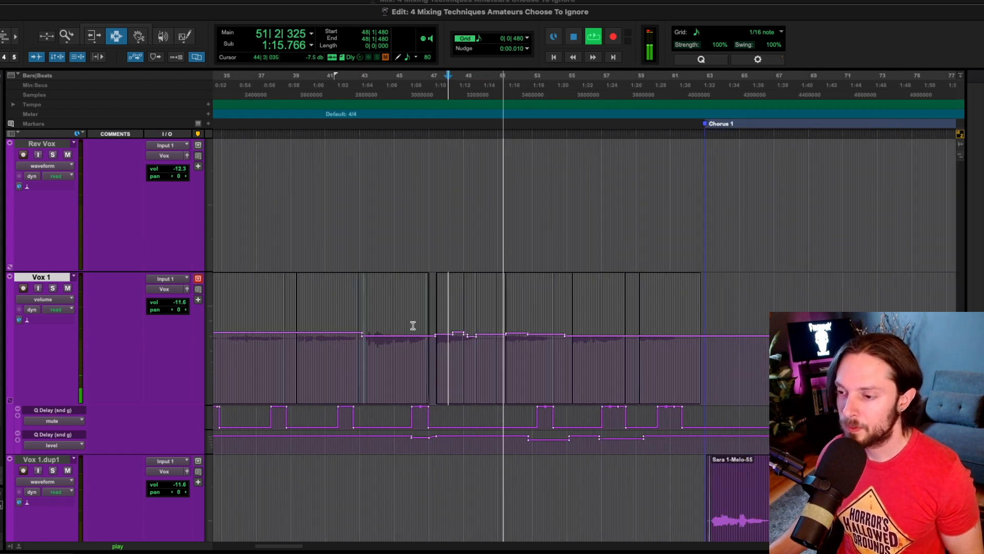
scroll(414, 326, "right", 2)
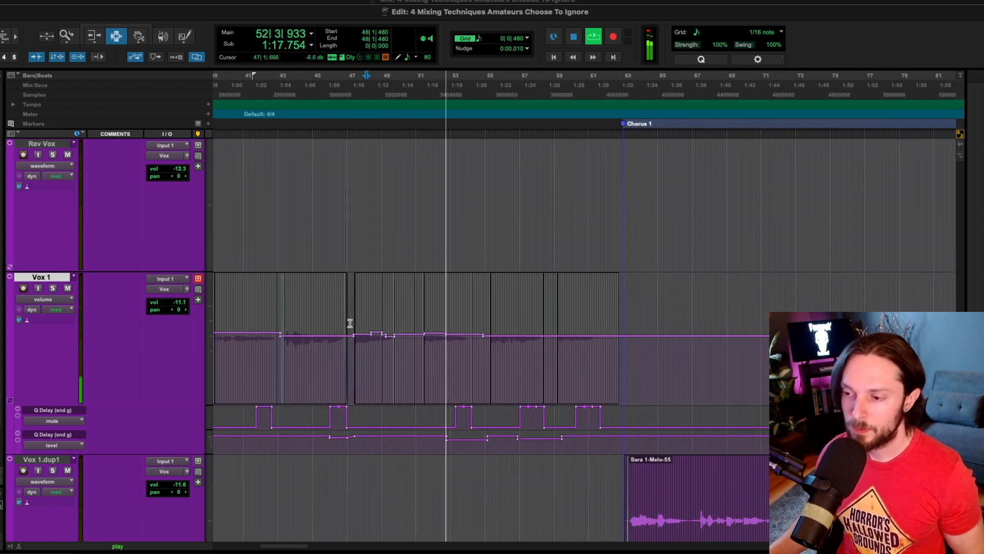
key("space")
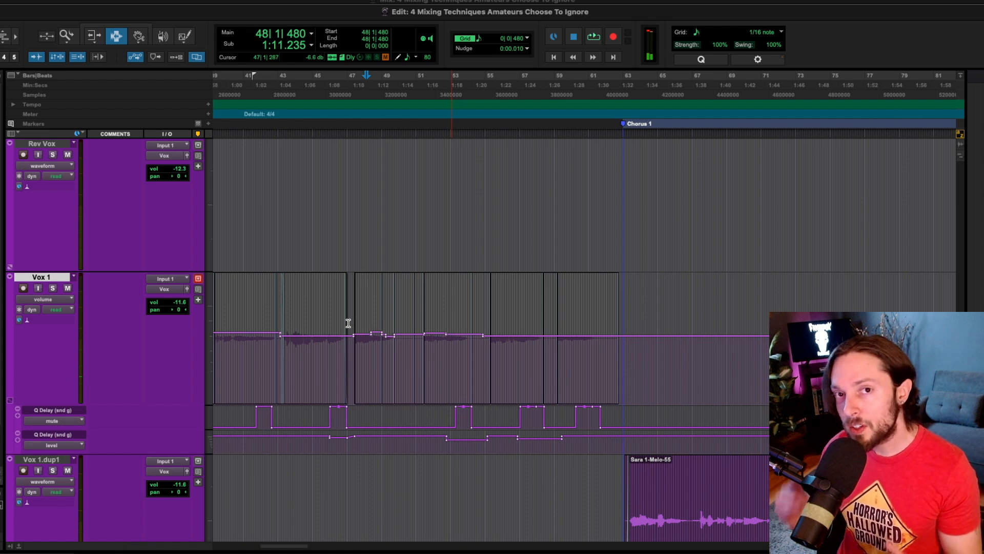
Step: Delete the Vox 1 volume automation from 46|3|000 past its last breakpoint before Chorus 1, and play the passage from 46|3|000
left_click_drag(339, 325, 500, 333)
key("Delete")
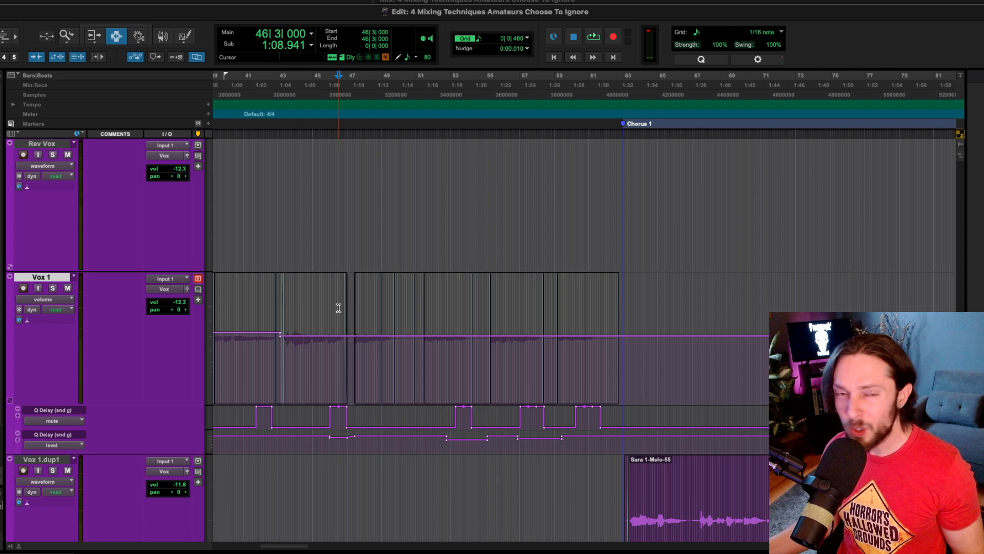
key("space")
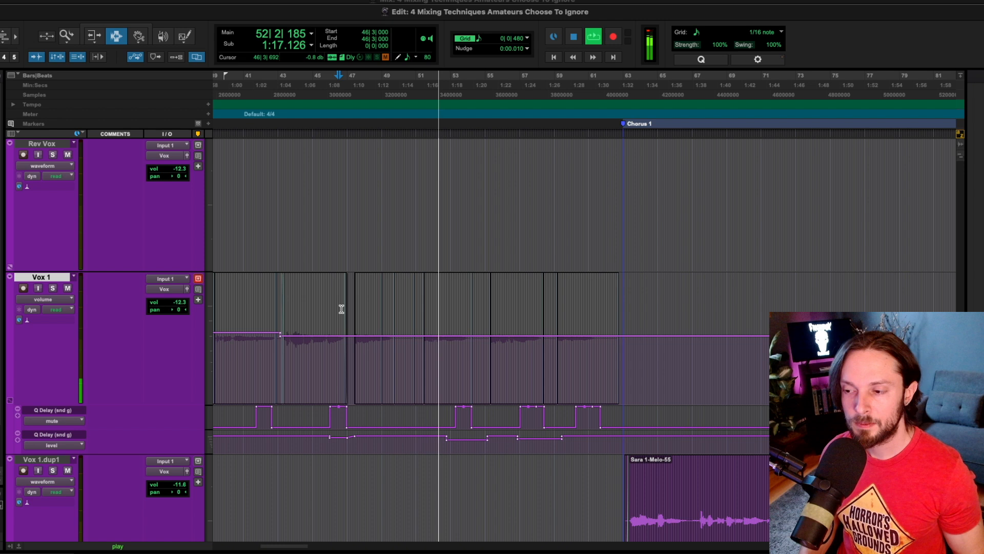
key("space")
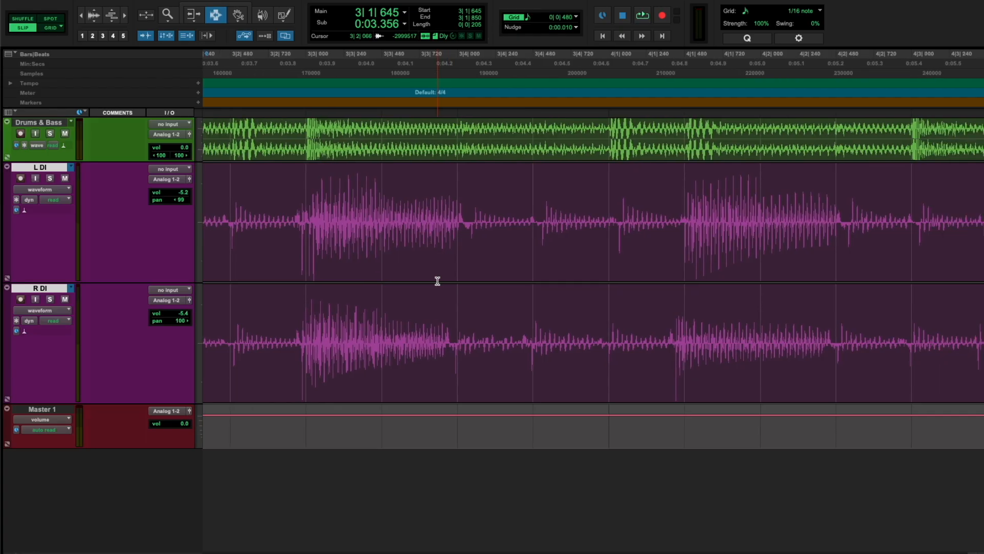
Step: Select the passage from 4|3|377 to 4|3|780 across the L DI and R DI tracks
scroll(437, 281, "right", 10)
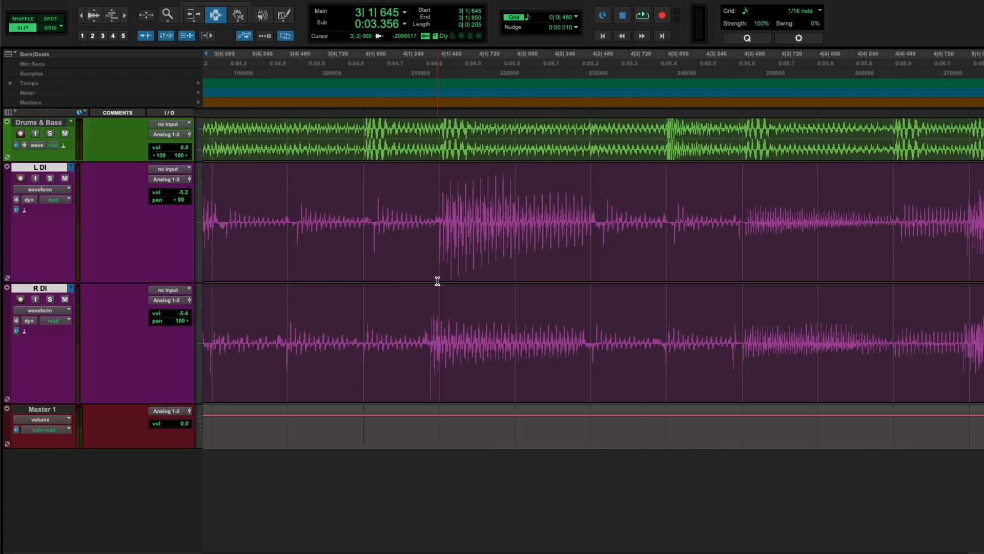
scroll(437, 281, "right", 3)
left_click_drag(506, 199, 571, 323)
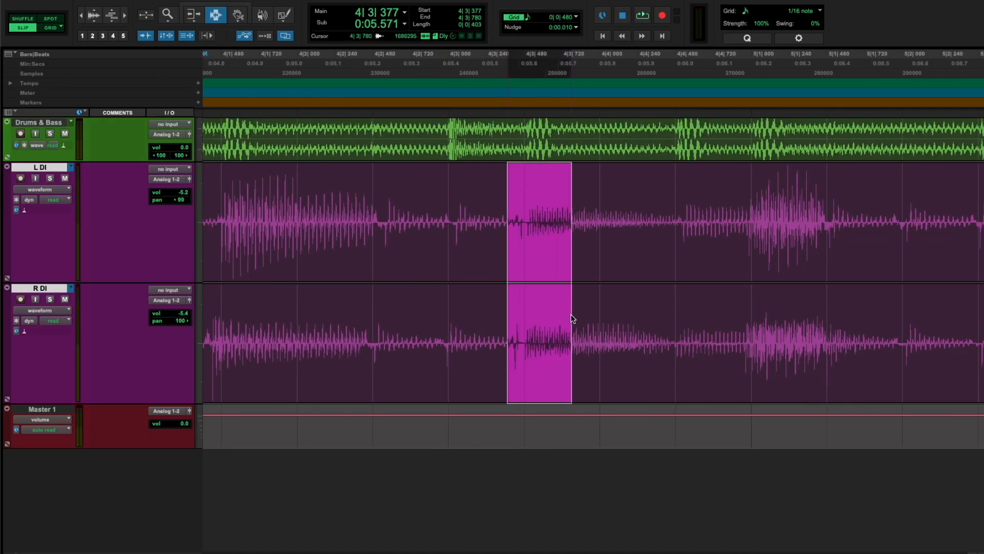
left_click_drag(518, 202, 660, 337)
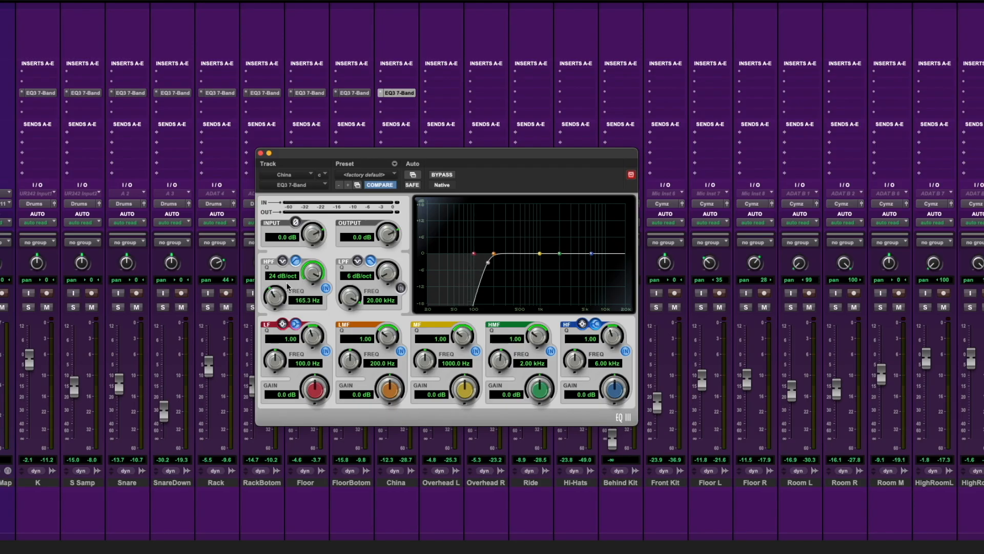
mouse_move(290, 286)
left_mouse_down()
mouse_move(299, 270)
mouse_move(280, 292)
mouse_move(284, 279)
left_mouse_up()
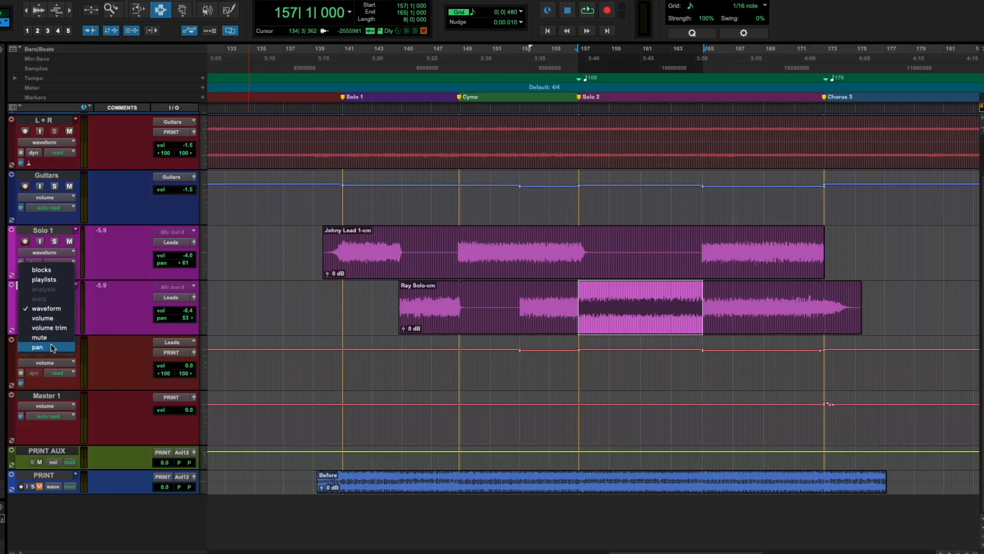
Step: Trim the Solo 2 pan automation toward the left over the selection from 157|1|000 to 165|1|000
left_click(37, 347)
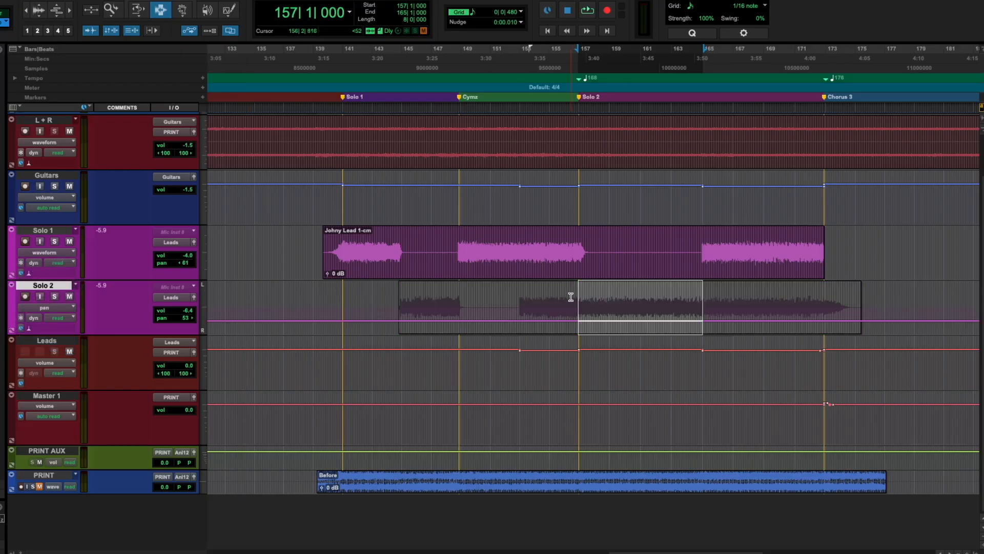
key("F6")
left_click_drag(628, 322, 625, 142)
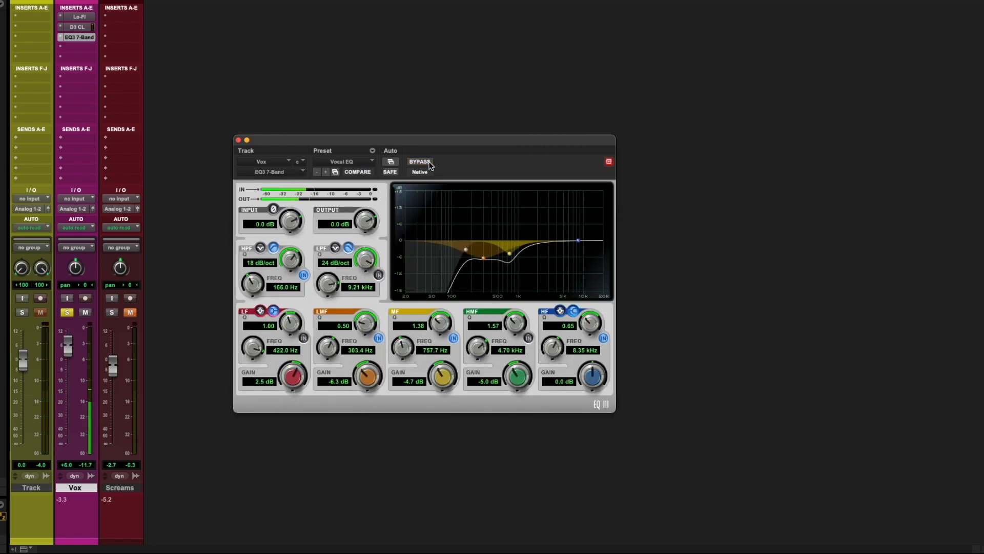
Step: Bypass the EQ3 7-Band plug-in on the Vox track and re-enable it to compare the sound
left_click(420, 162)
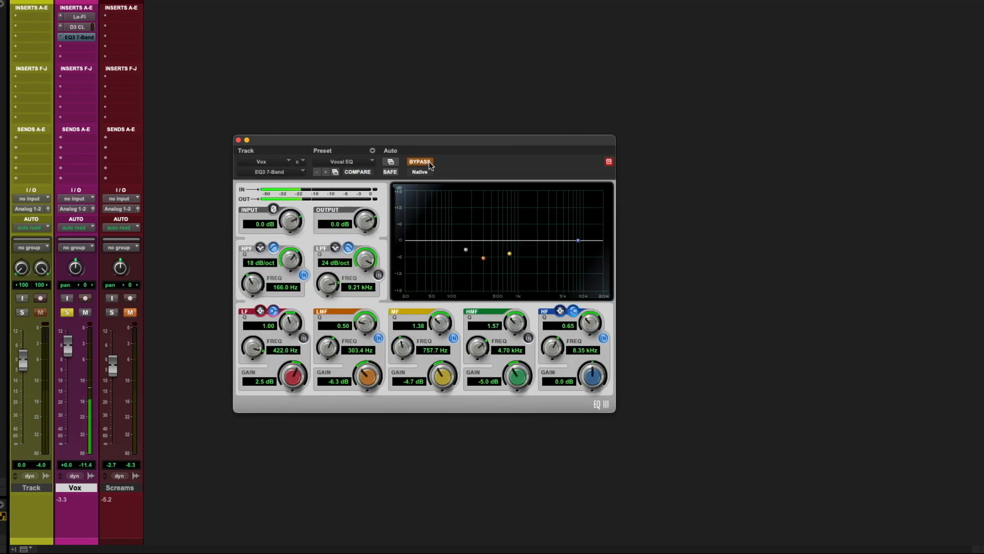
left_click(420, 162)
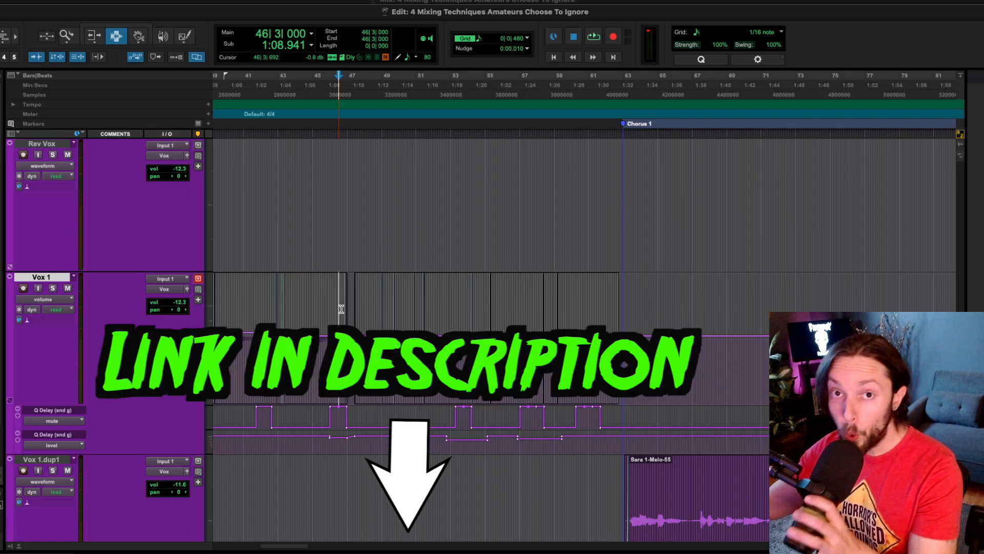